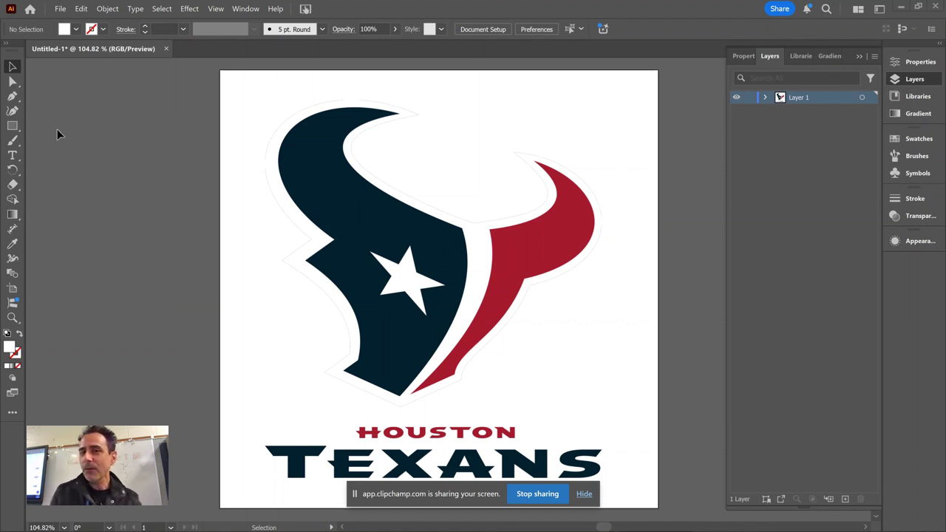
Add a new layer above the Texans logo's Layer 1 and hide Layer 1.
click(844, 499)
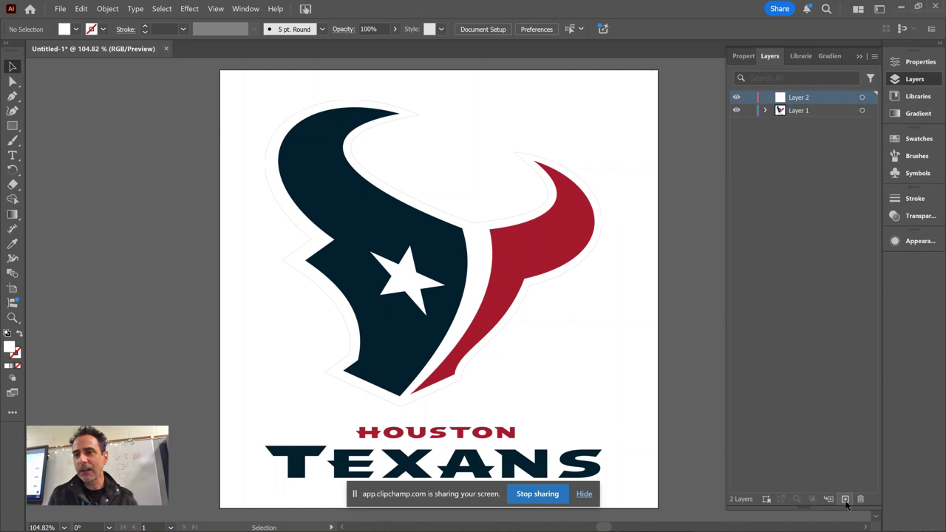
click(736, 111)
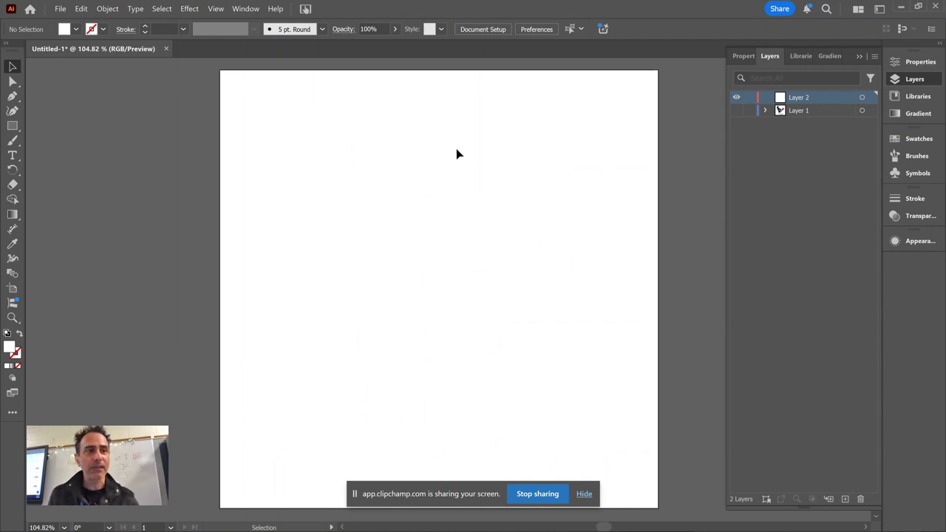
Activate the Pen tool and set the stroke colour to black.
click(13, 96)
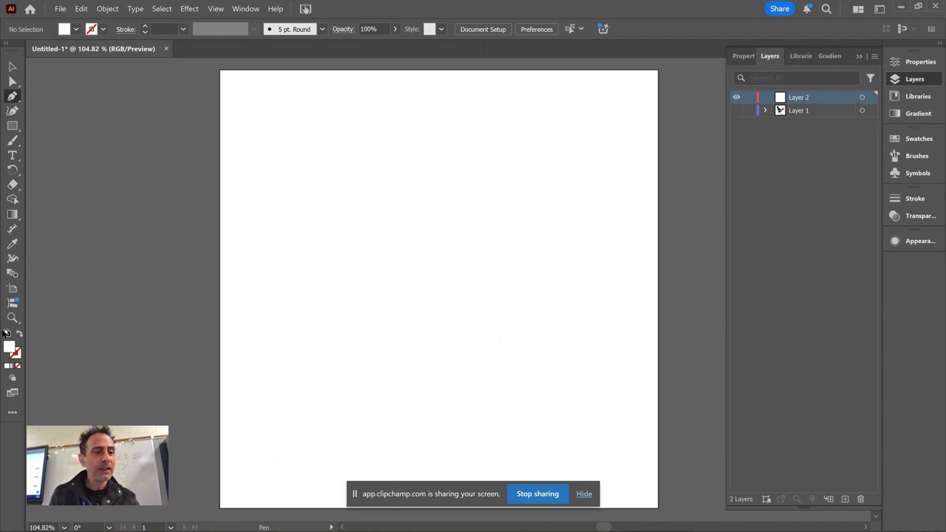
click(16, 354)
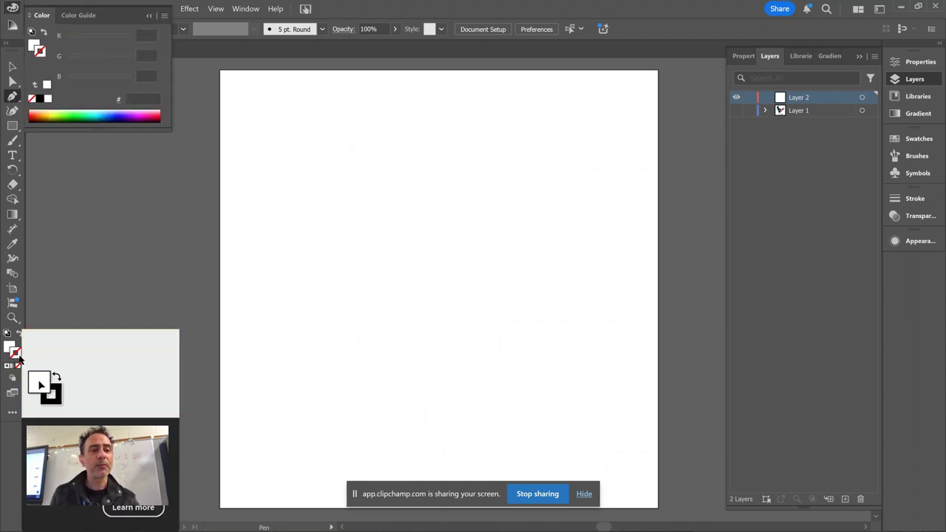
click(40, 99)
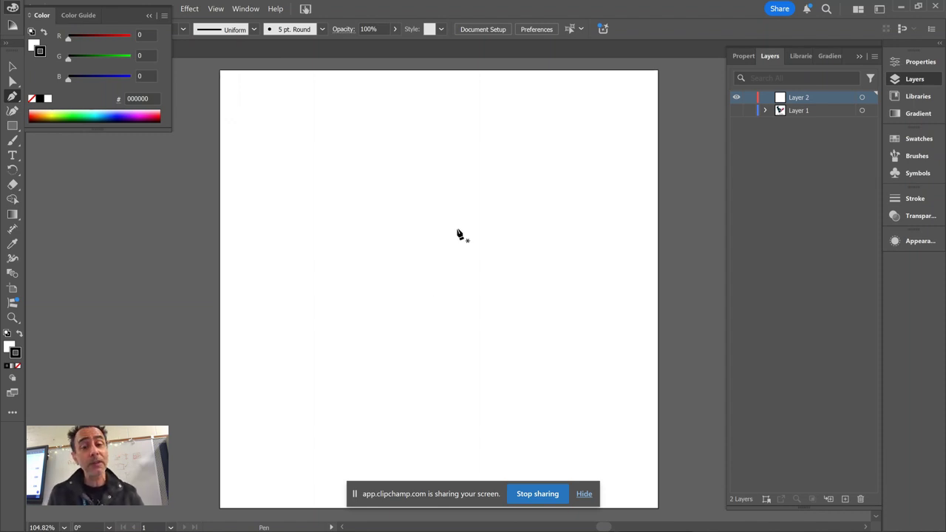
Draw a closed, straight-edged four-point shape about 3.5 in wide and 3.4 in high near the artboard's centre.
click(433, 133)
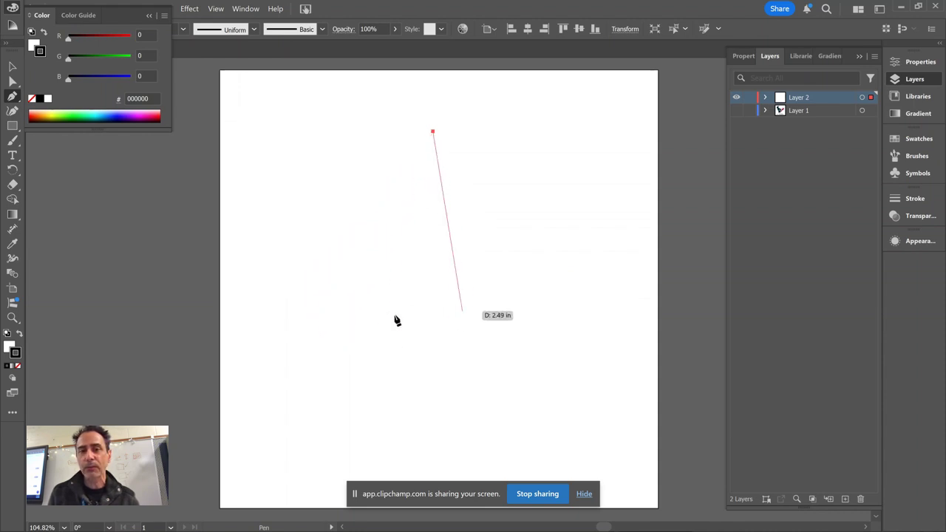
click(311, 303)
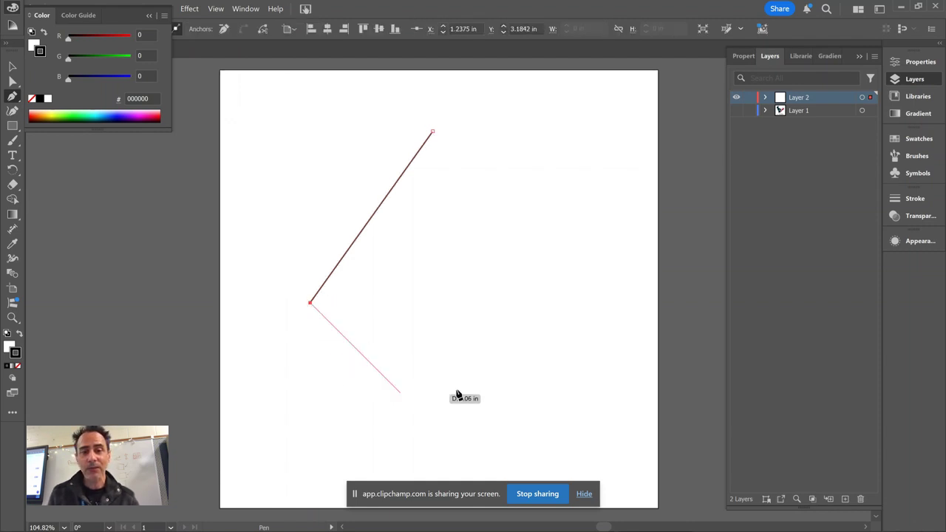
click(478, 379)
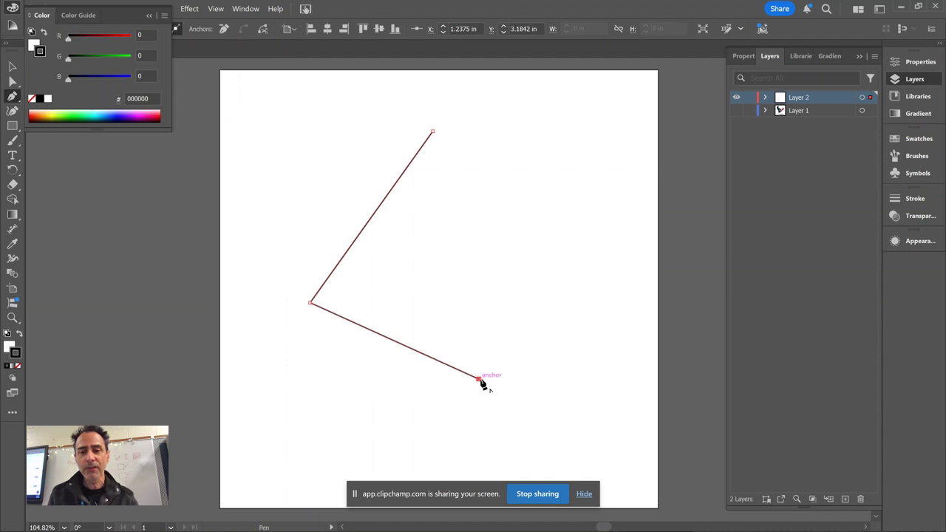
click(564, 263)
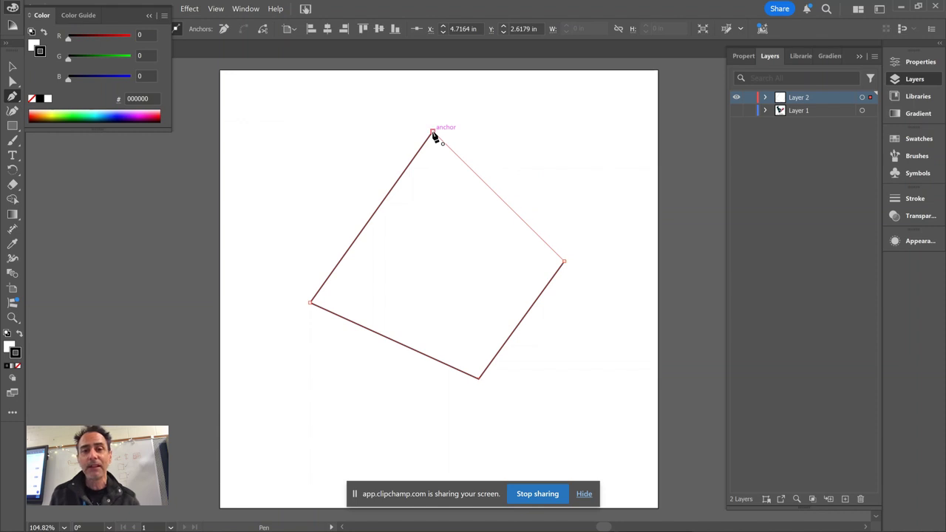
click(433, 134)
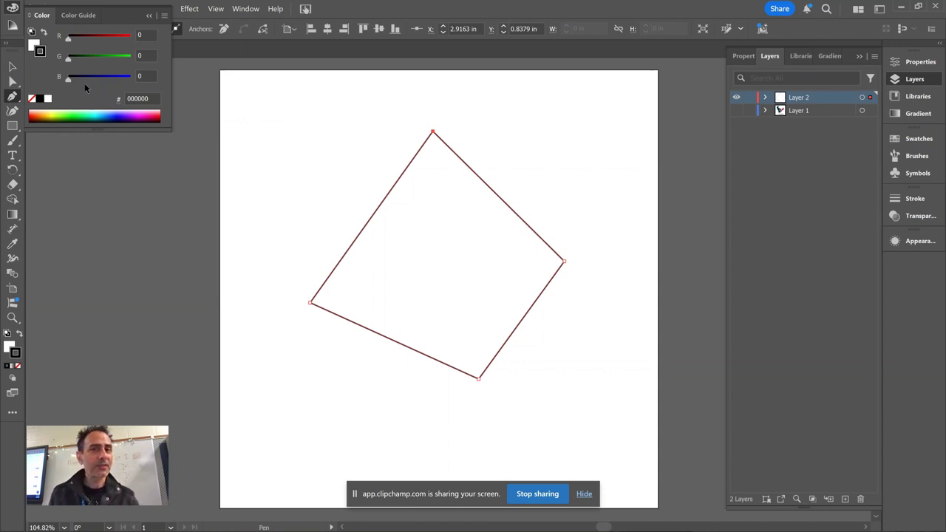
Convert the four-point shape's top corner into a smooth curve with the Anchor Point tool, pulling its handles out roughly horizontally.
click(12, 96)
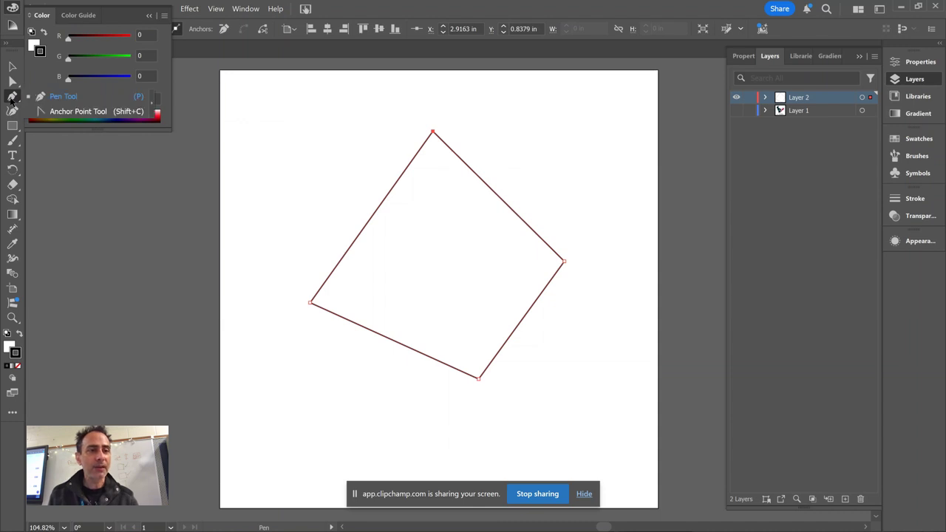
click(62, 111)
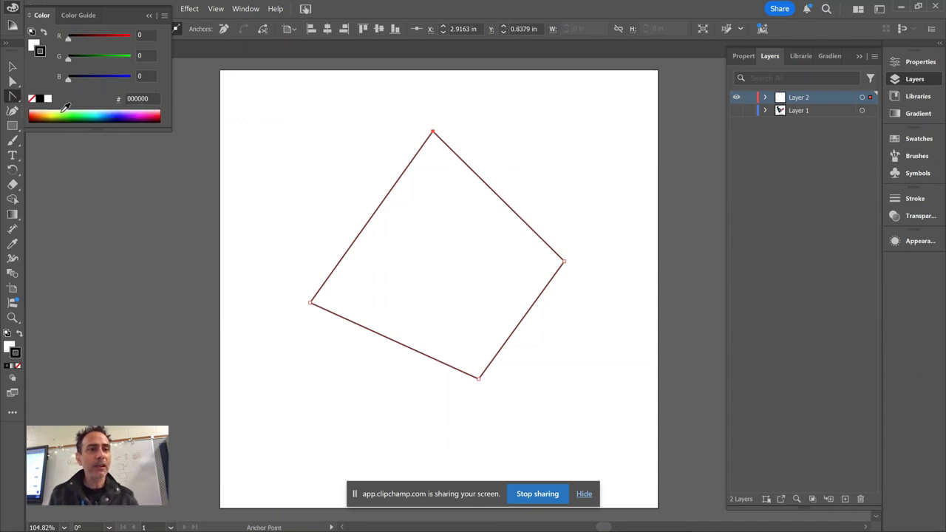
click(148, 16)
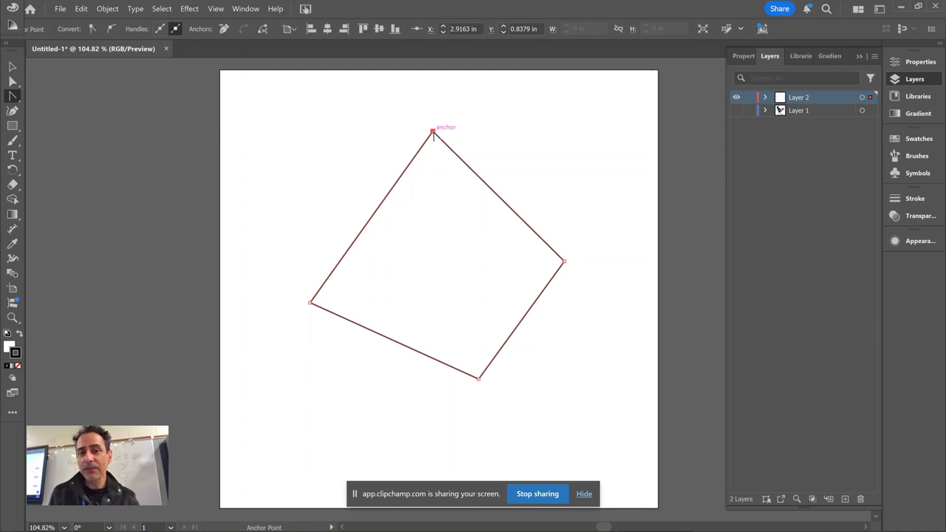
drag(433, 131, 360, 137)
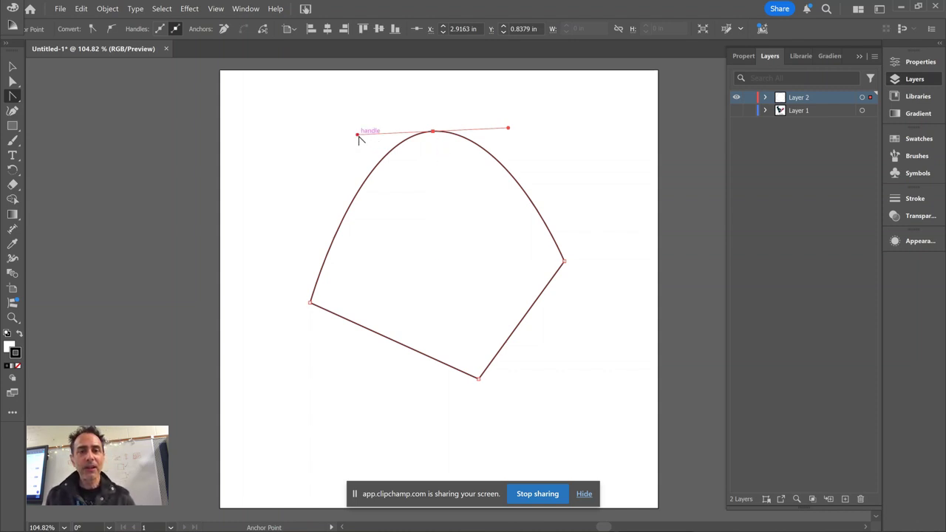
mouse_move(357, 135)
mouse_down()
mouse_move(359, 110)
mouse_move(331, 190)
mouse_move(342, 105)
mouse_move(340, 270)
mouse_move(287, 153)
mouse_move(355, 113)
mouse_move(348, 155)
mouse_move(330, 142)
mouse_move(357, 135)
mouse_up()
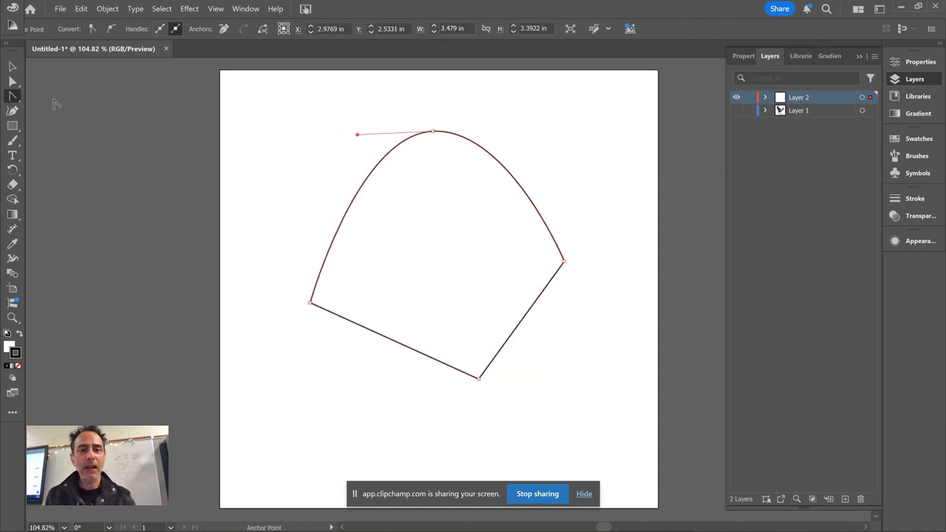
Tilt the top anchor's direction handles slightly clockwise with the Direct Selection tool to reshape the curve.
click(12, 81)
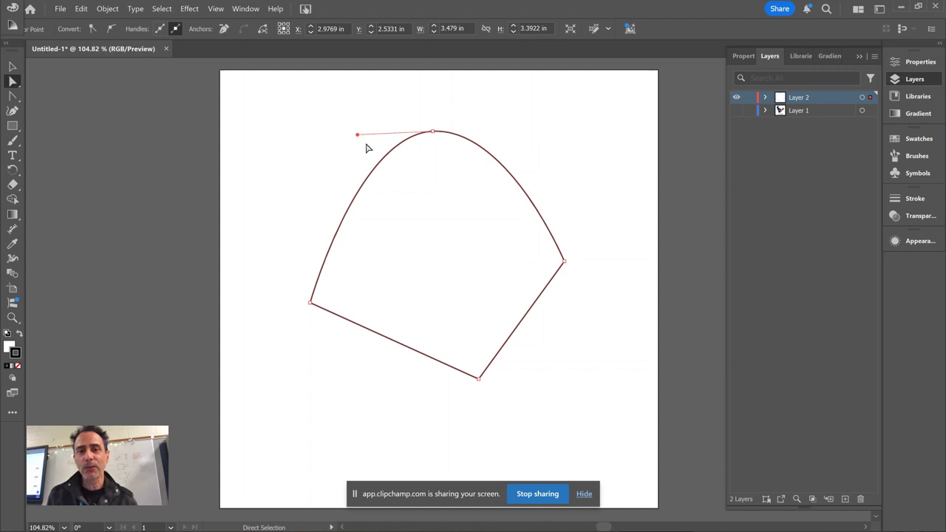
click(433, 132)
mouse_move(508, 131)
mouse_down()
mouse_move(513, 148)
mouse_move(517, 84)
mouse_move(536, 169)
mouse_move(527, 108)
mouse_move(579, 170)
mouse_move(568, 143)
mouse_move(472, 135)
mouse_move(516, 137)
mouse_move(502, 101)
mouse_move(501, 118)
mouse_move(494, 107)
mouse_move(498, 138)
mouse_up()
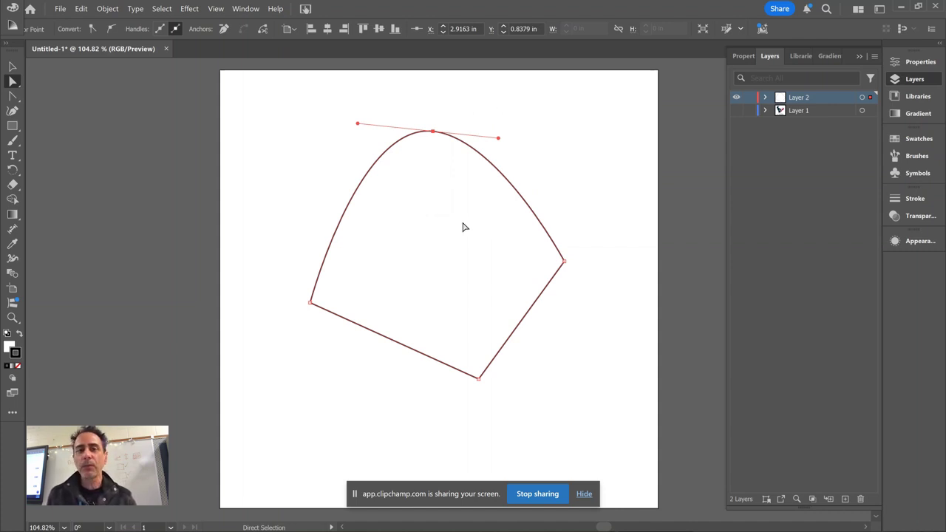
Delete the whole curved-top practice shape from Layer 2.
click(12, 67)
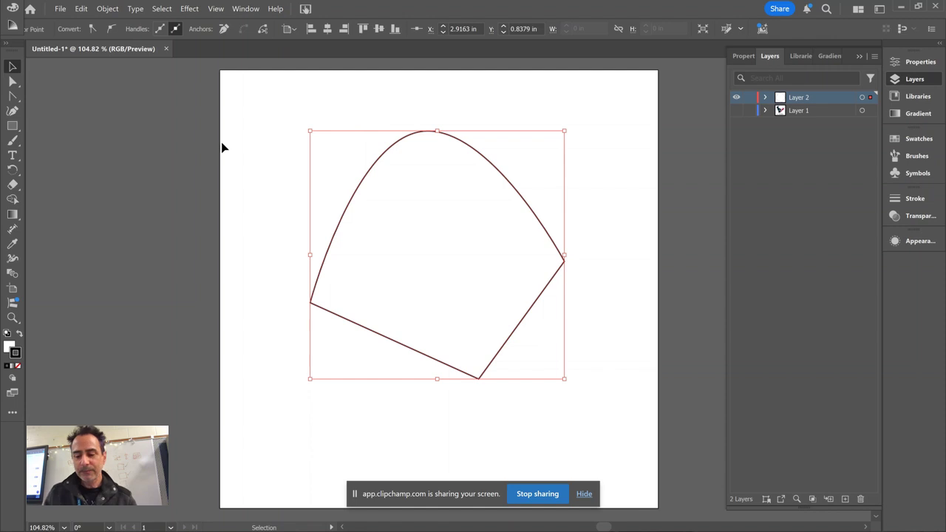
key(Delete)
key(Delete)
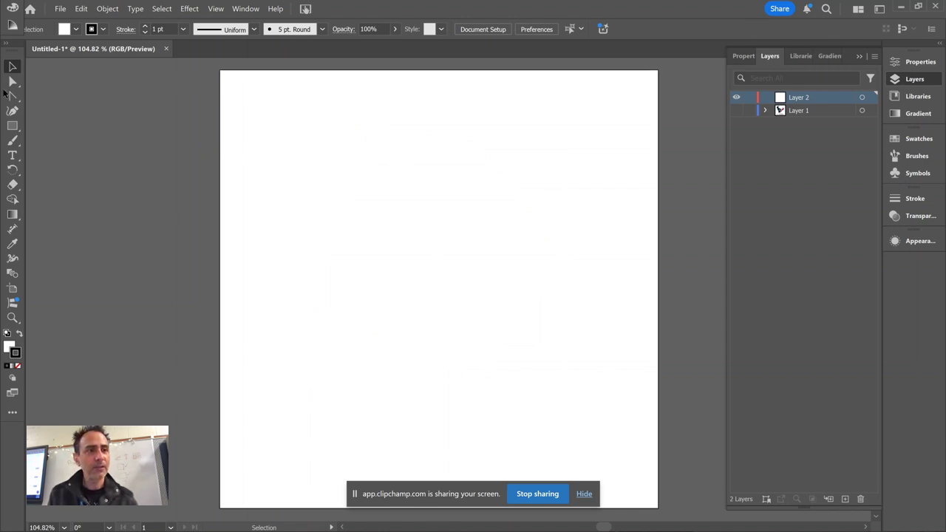
Draw a closed, rounded four-point shape near the artboard's centre with the Curvature tool.
click(13, 112)
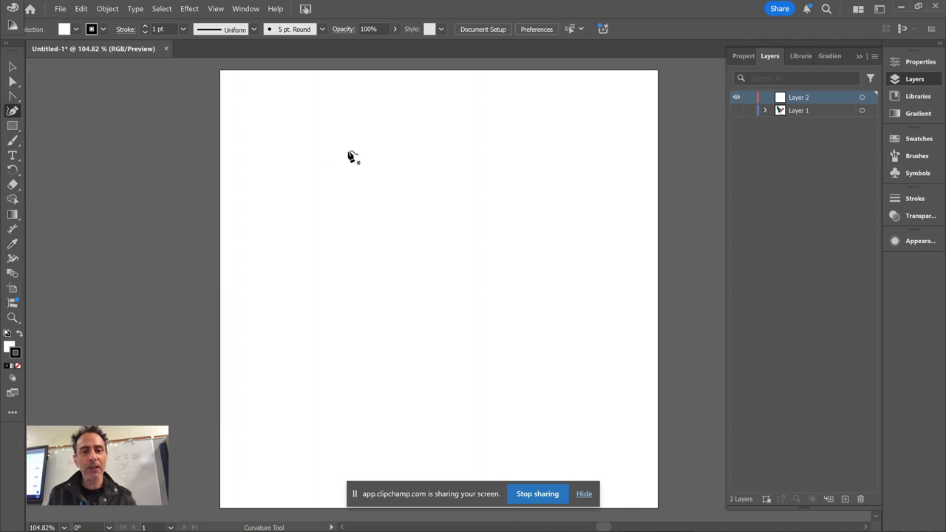
click(424, 141)
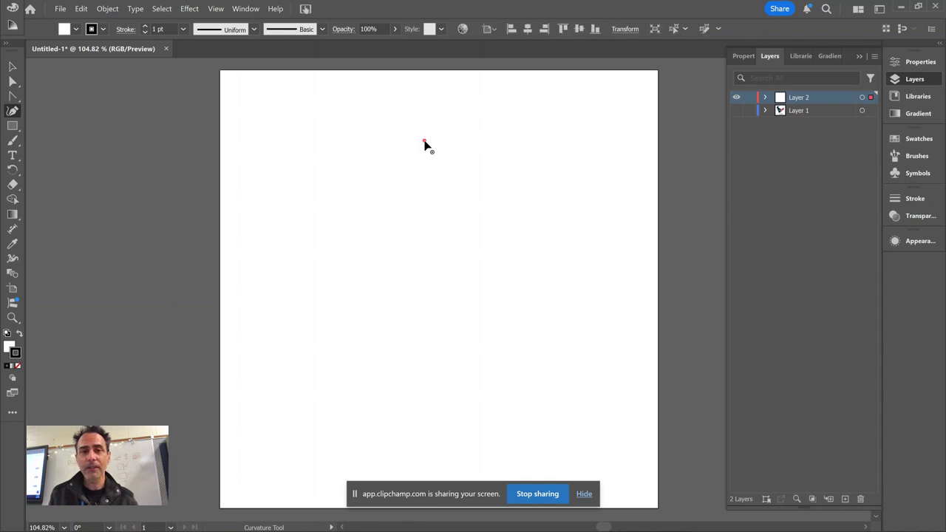
click(332, 286)
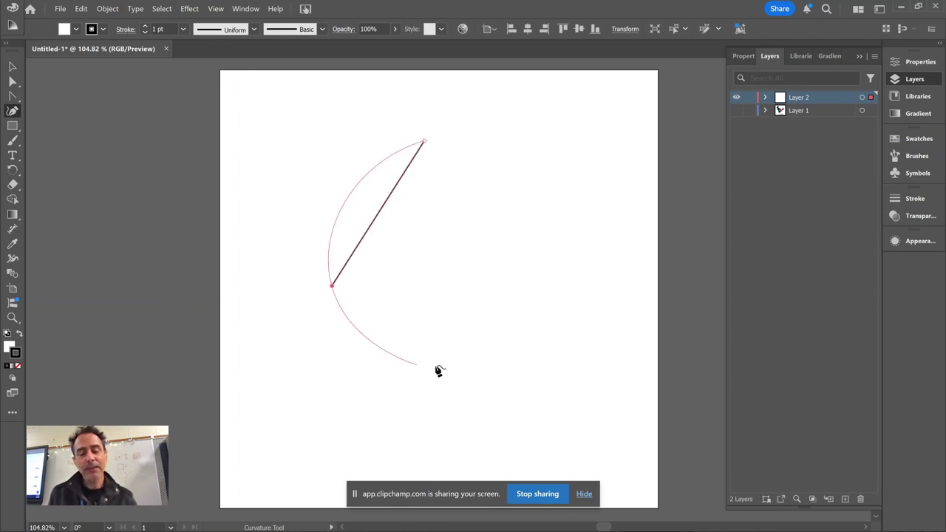
click(520, 349)
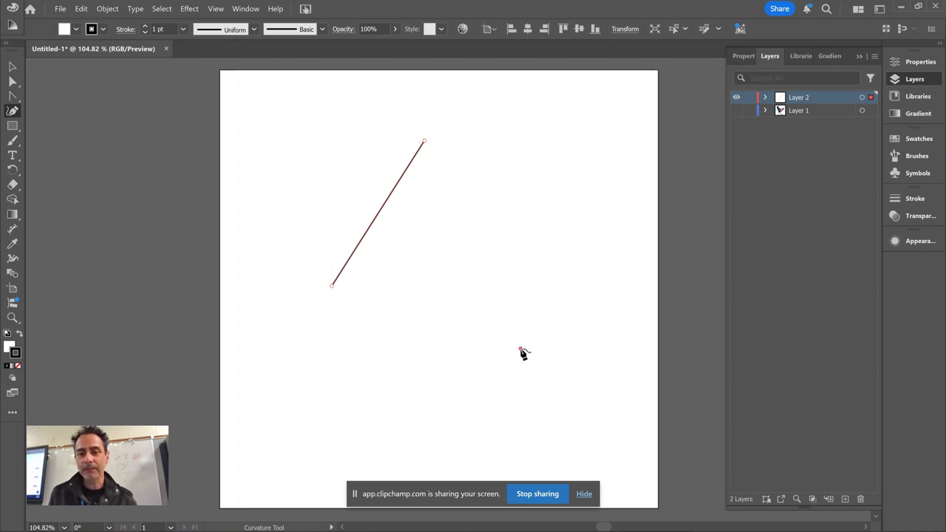
click(575, 223)
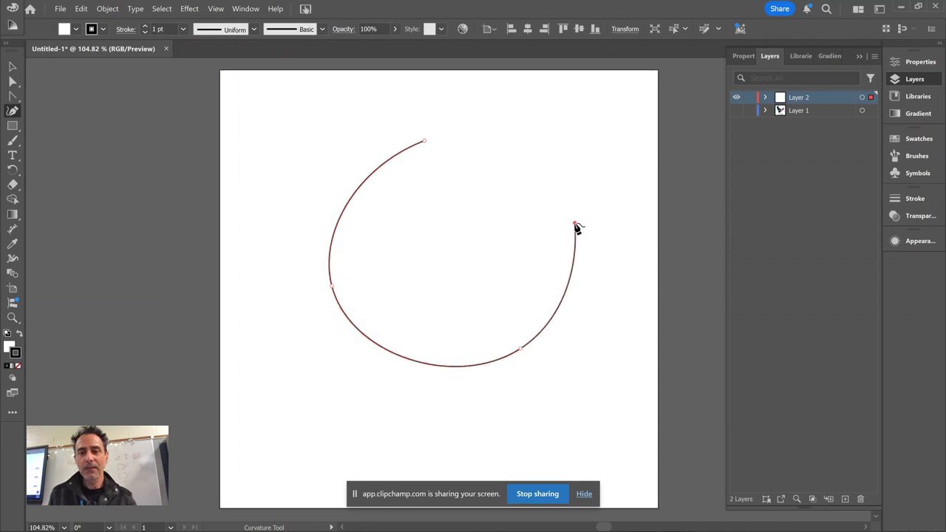
click(425, 141)
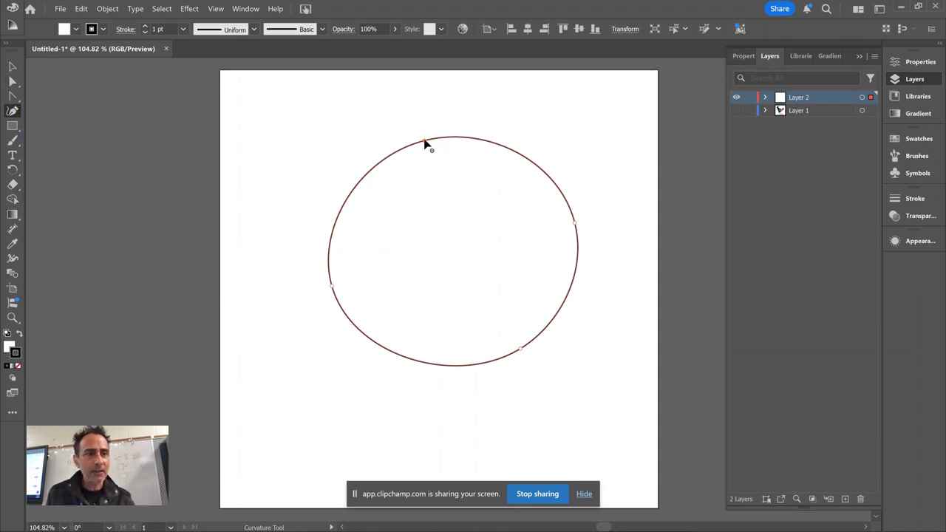
Convert the rounded shape's top anchor point to a corner.
click(13, 81)
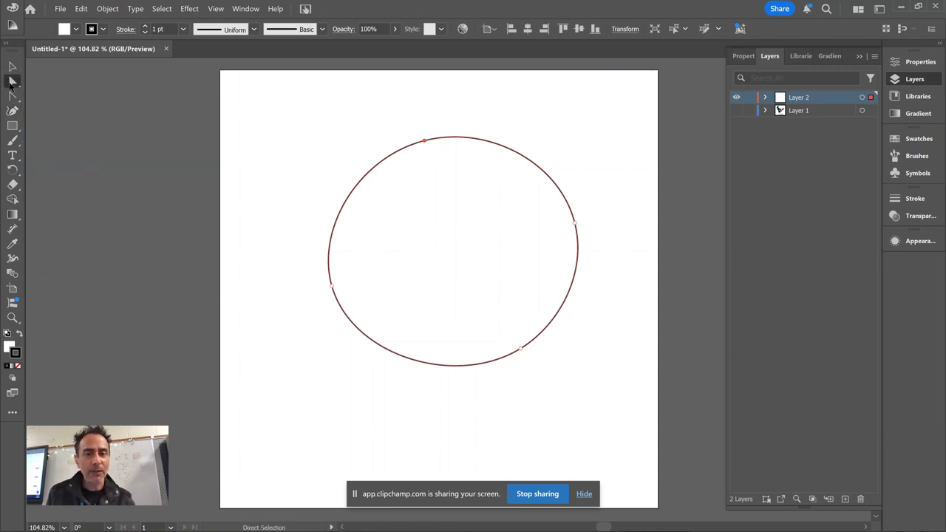
click(424, 140)
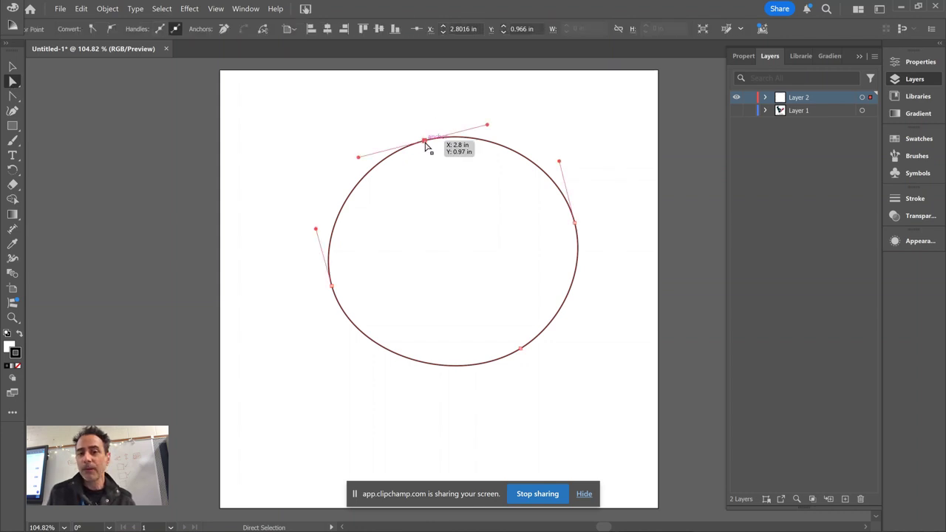
click(741, 59)
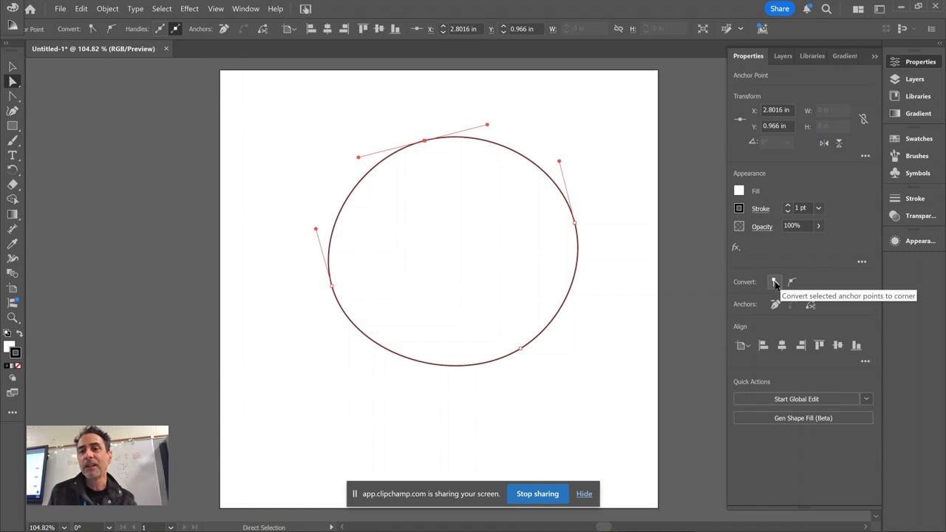
click(774, 281)
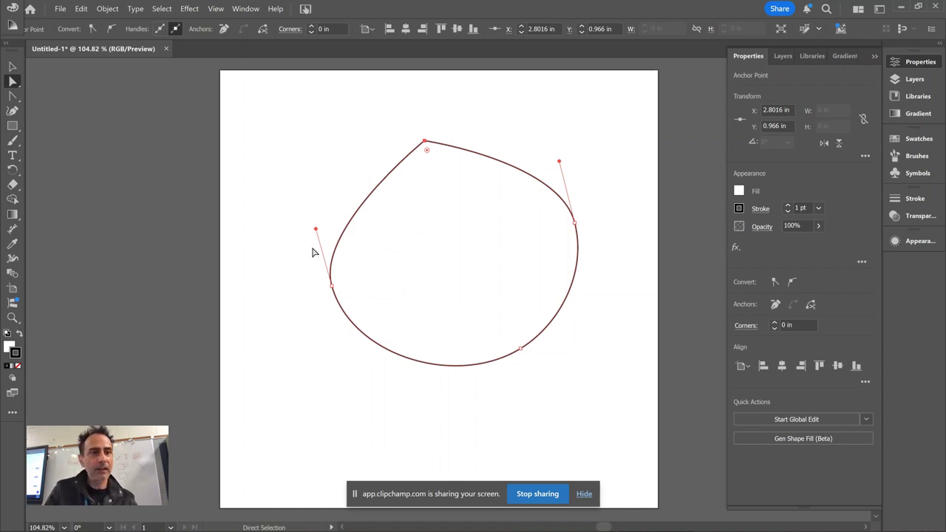
Delete the whole rounded shape with the pointed top.
click(11, 67)
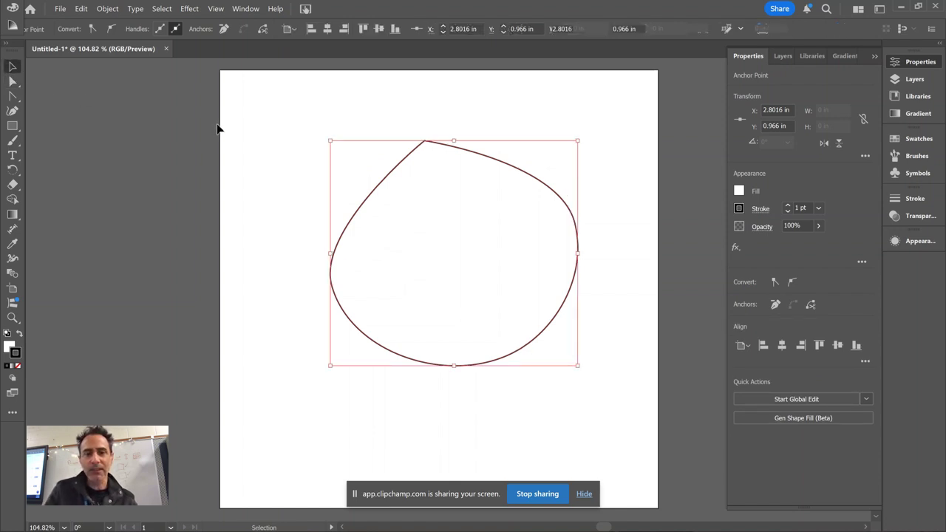
key(Delete)
key(Delete)
Draw a closed four-point rounded shape on the artboard with the Curvature tool and turn its top anchor point into a corner.
click(11, 111)
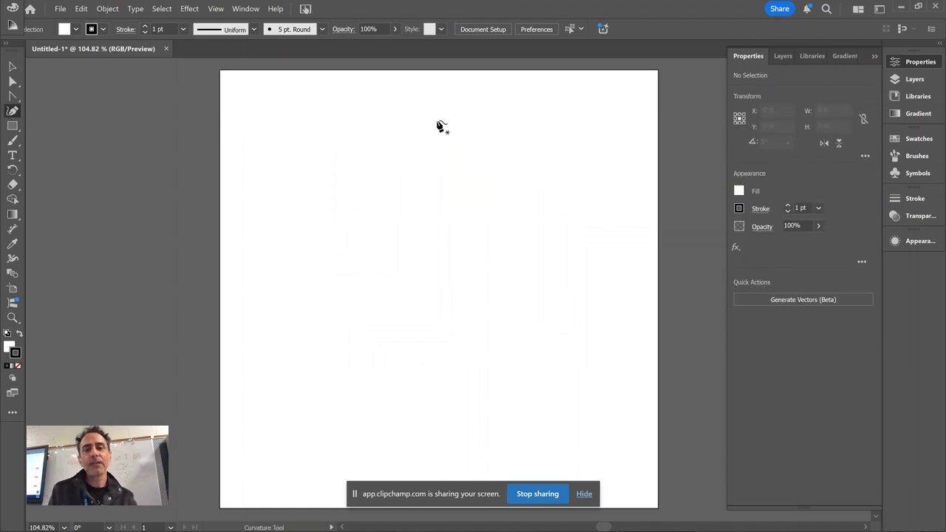
click(436, 128)
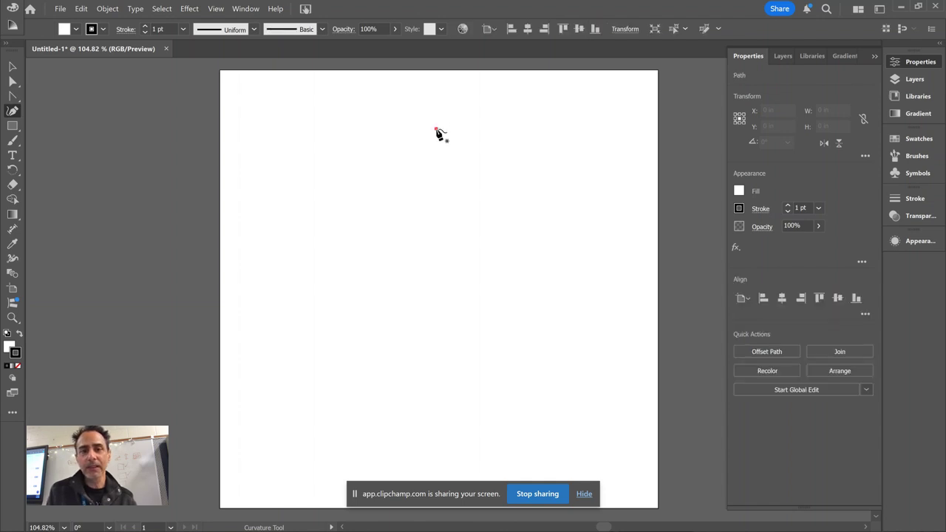
click(331, 266)
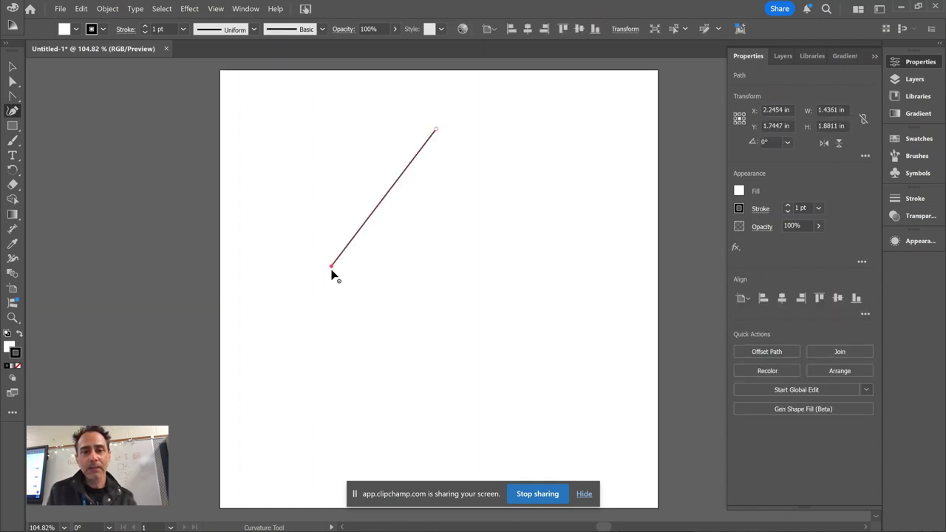
click(471, 377)
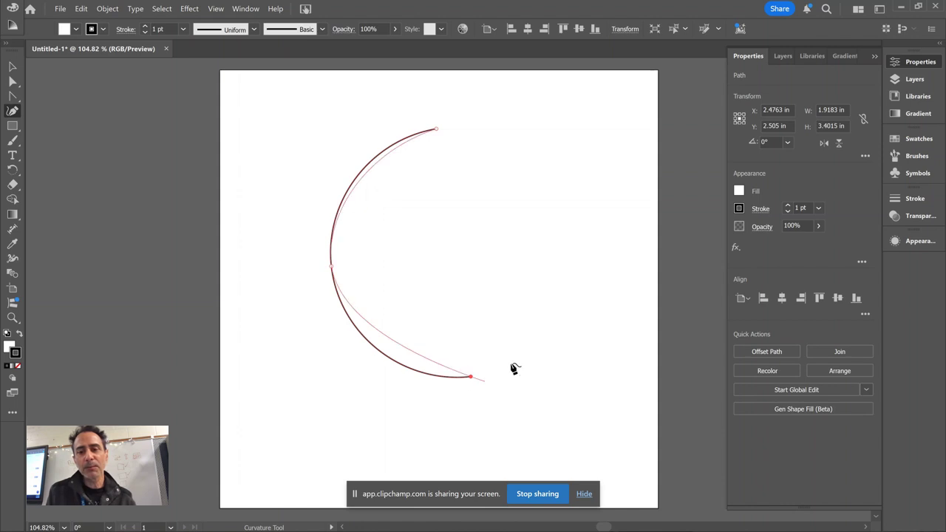
click(577, 258)
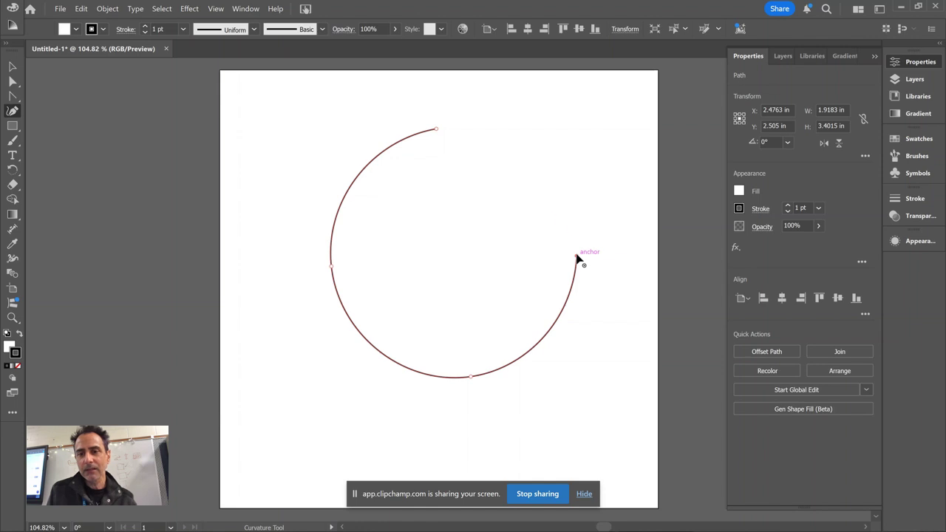
click(437, 130)
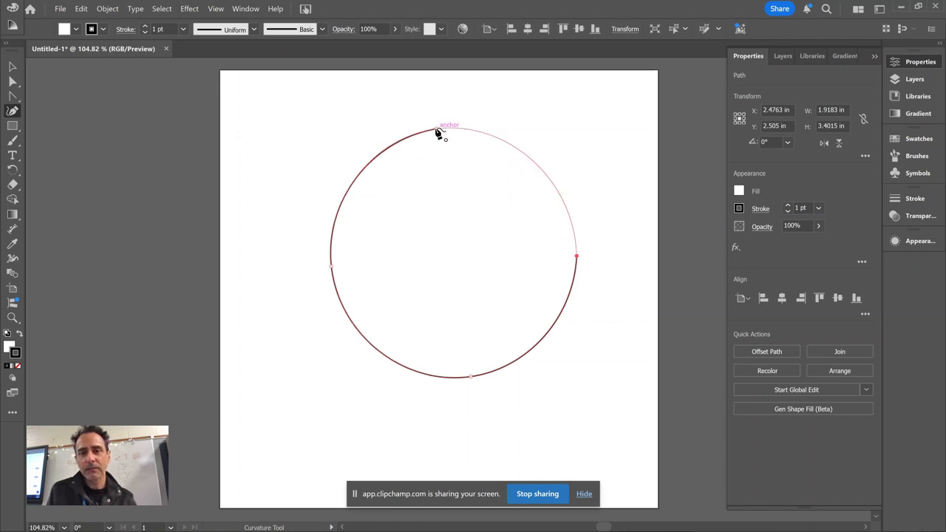
click(437, 130)
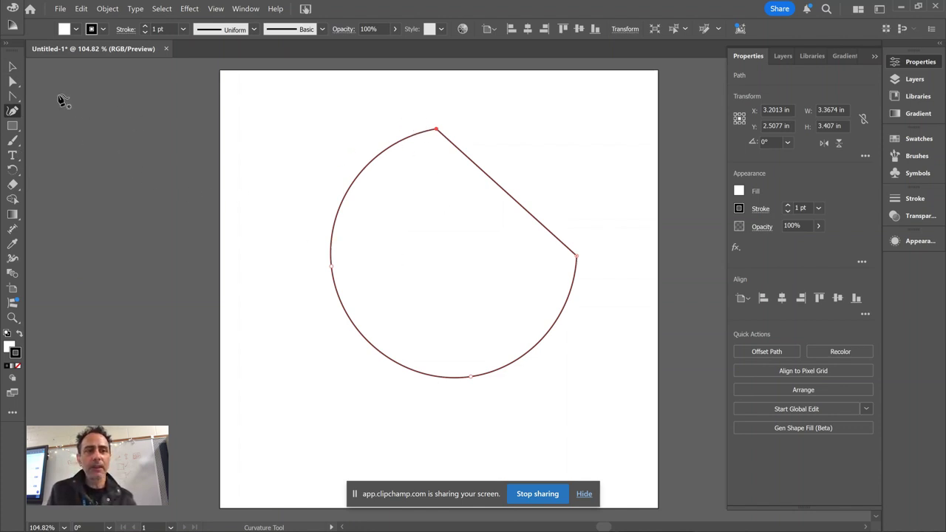
Delete the whole practice shape with the straight upper-right edge.
click(12, 66)
key(Delete)
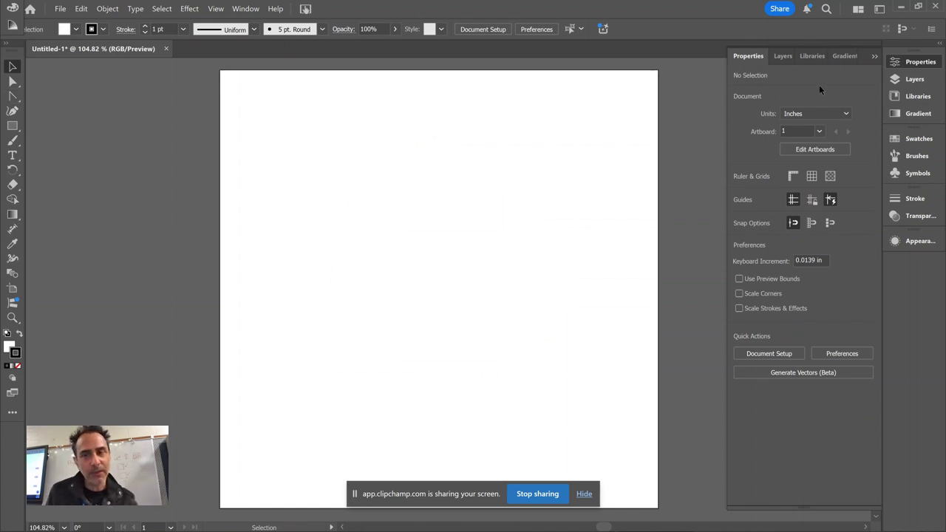
Show Layer 1 with the Houston Texans logo and hide Layer 2.
click(779, 56)
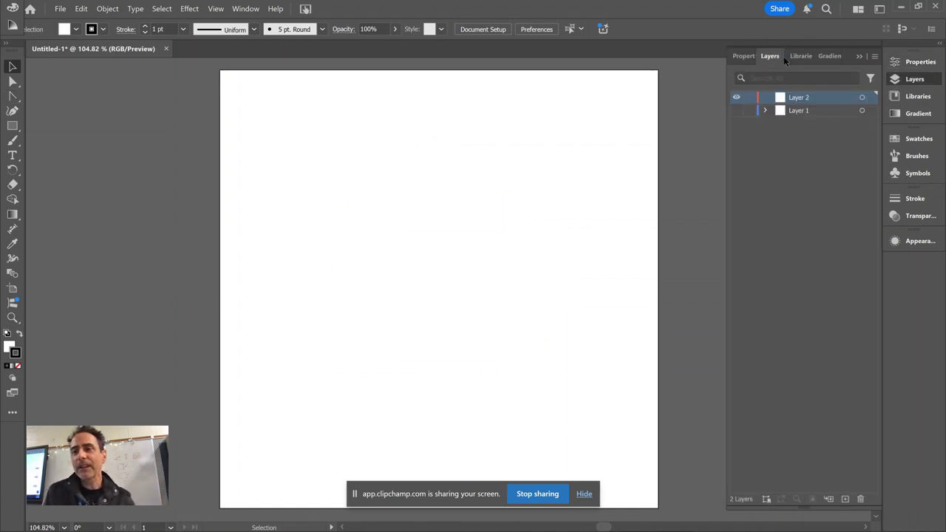
click(736, 111)
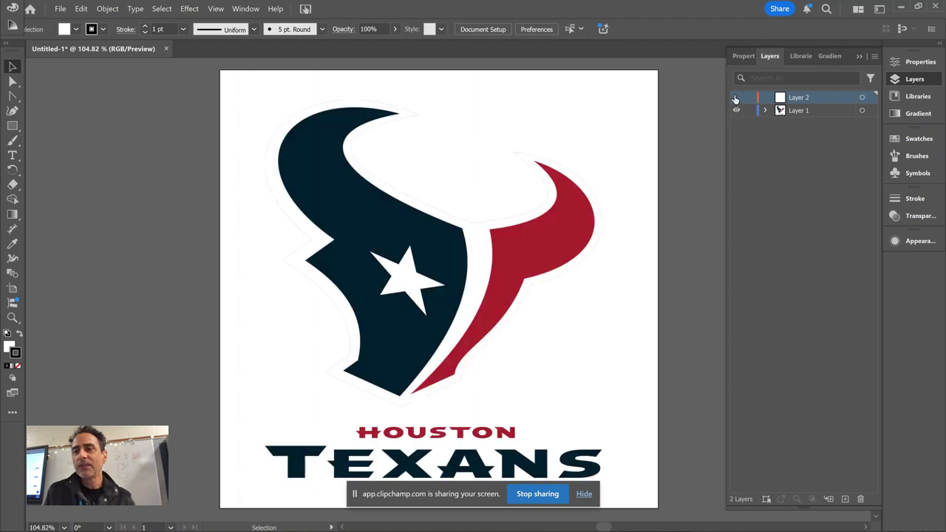
click(735, 97)
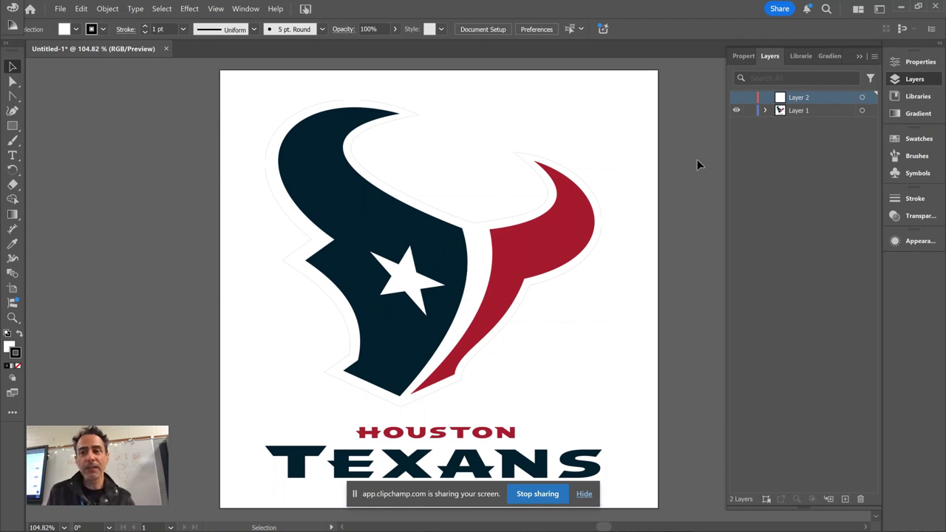
Select Layer 1 and set the layer list's row size to a custom 50 pixels.
click(795, 112)
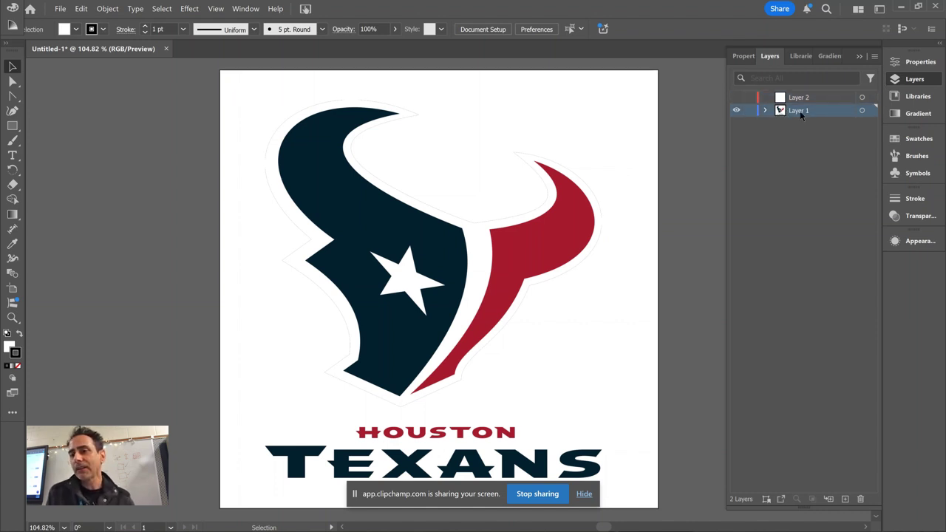
click(873, 56)
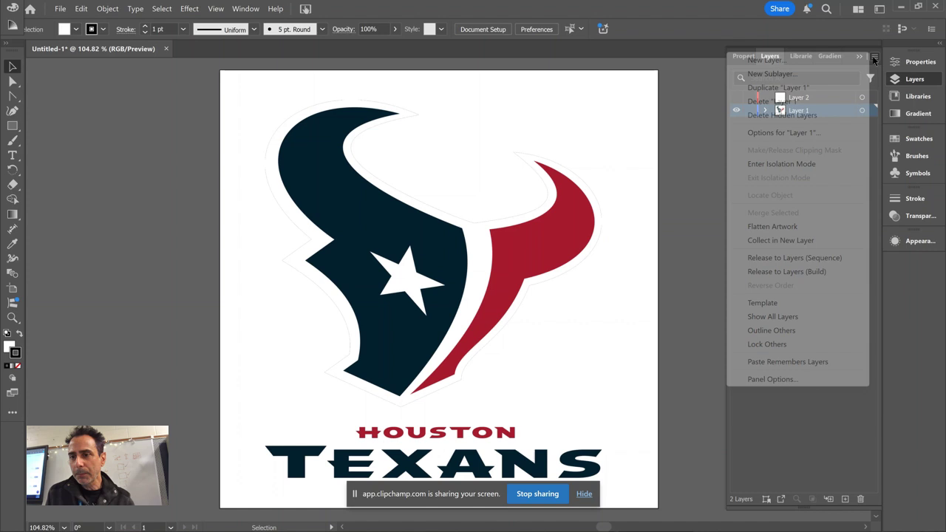
click(765, 379)
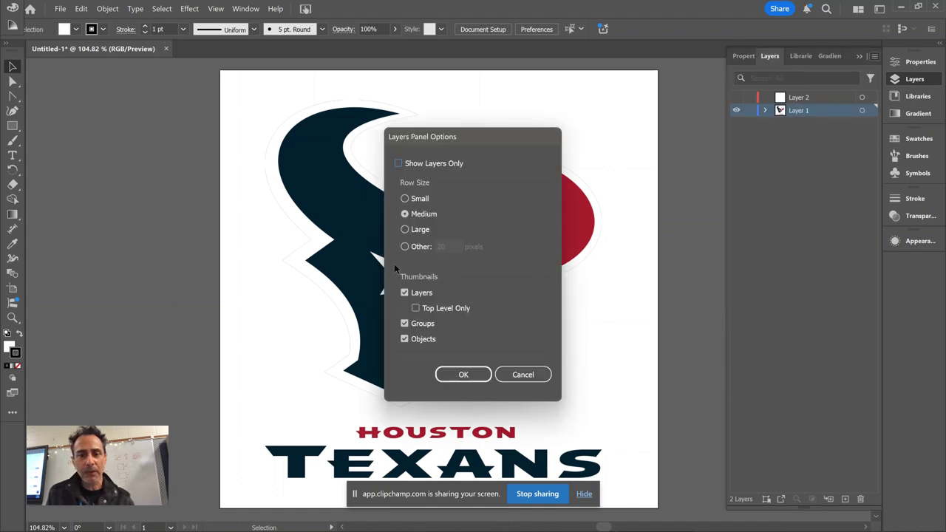
click(404, 246)
double_click(449, 244)
text(50)
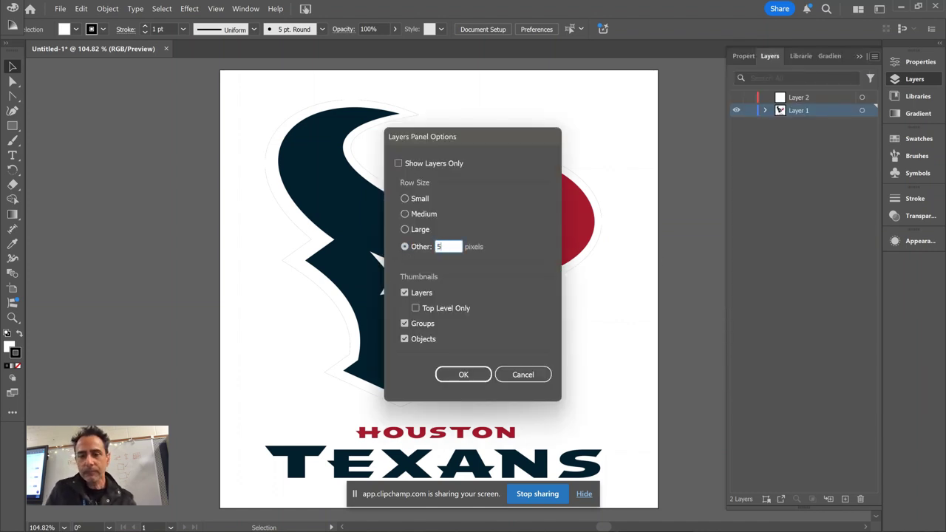
click(477, 377)
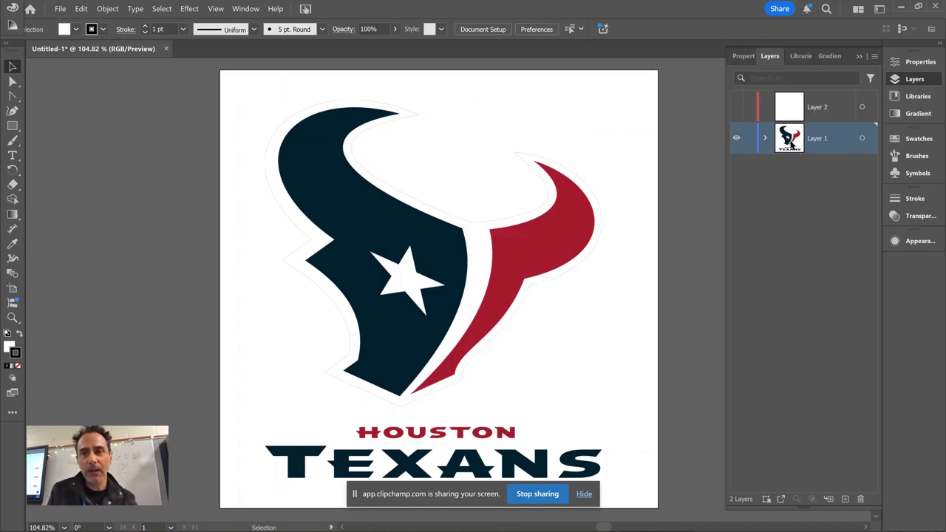
Turn Layer 1 with the logo into a template layer.
click(874, 58)
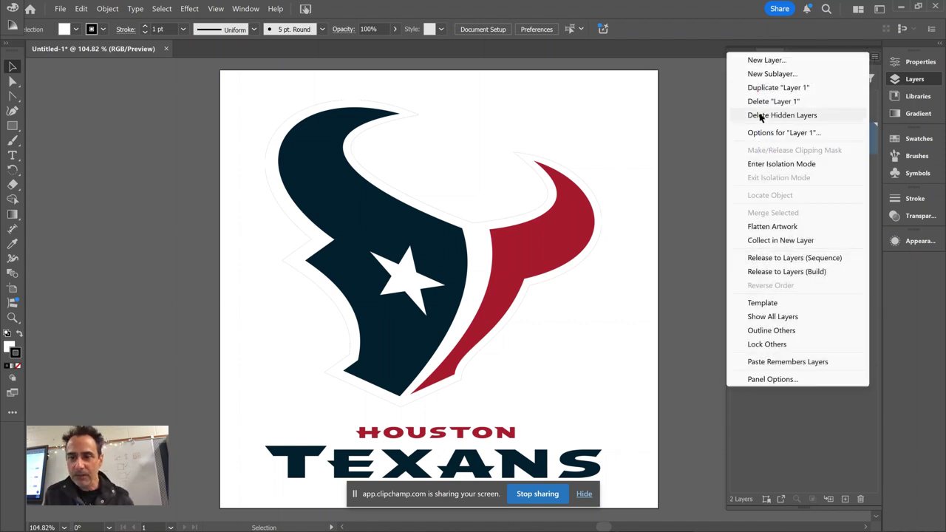
click(754, 303)
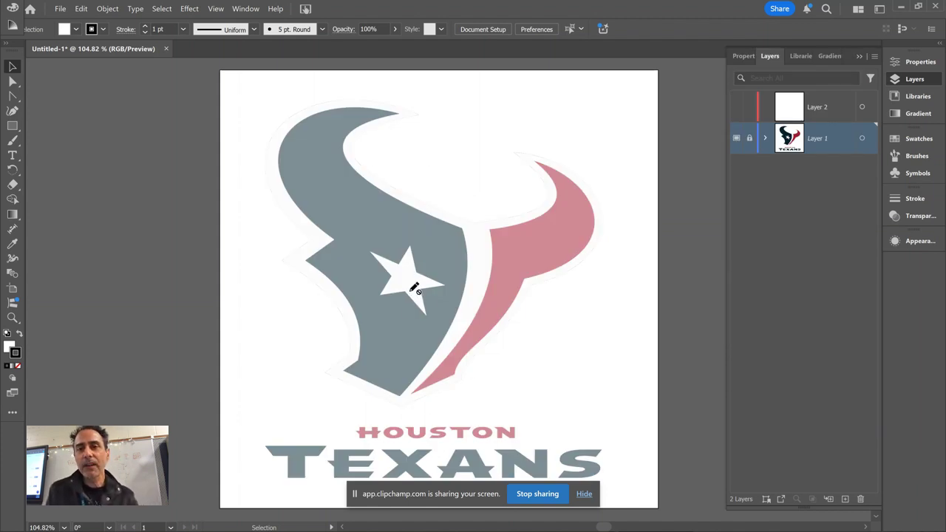
click(749, 141)
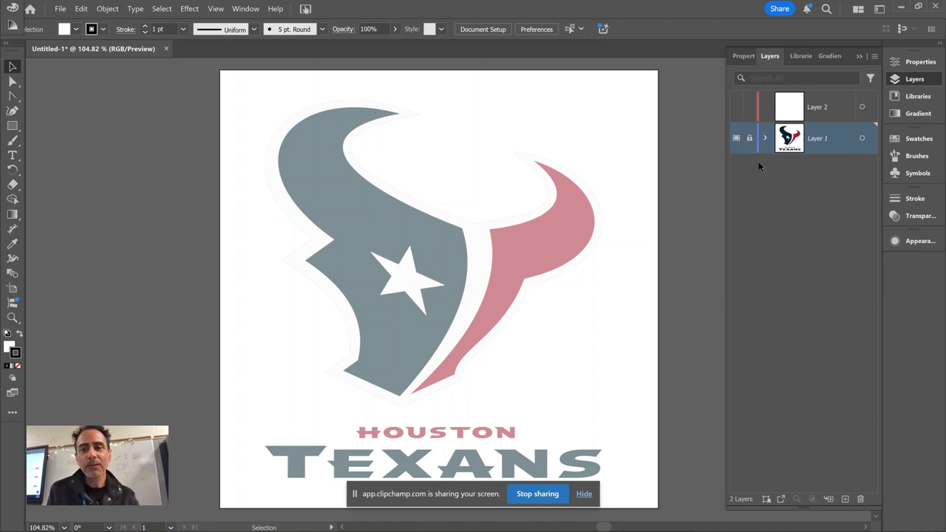
Choose the Pen tool and make Layer 2 the active layer for tracing.
click(12, 97)
click(51, 96)
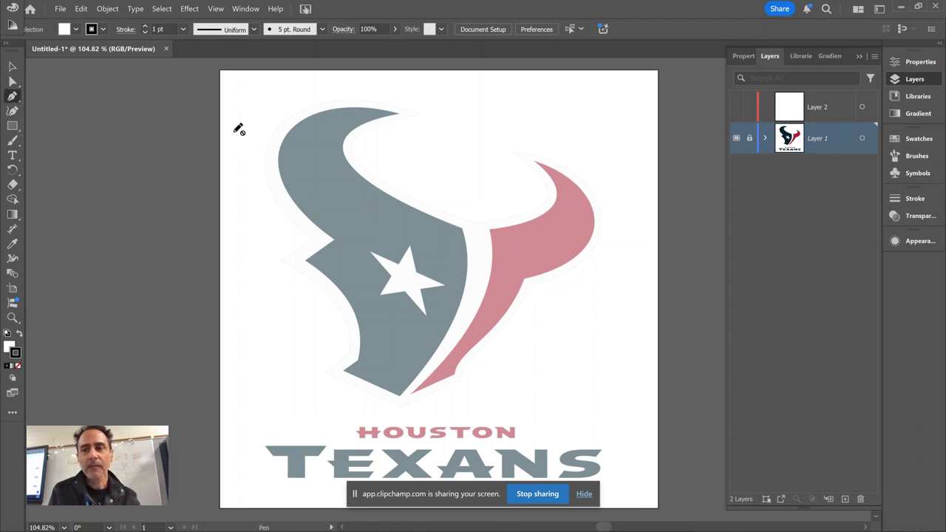
click(788, 108)
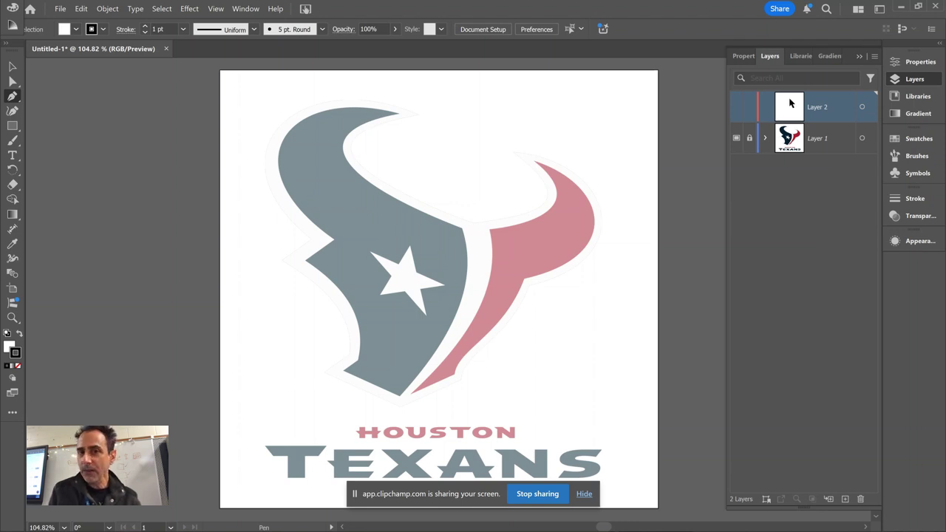
Set the fill to none for new paths and check the stroke colour.
click(9, 347)
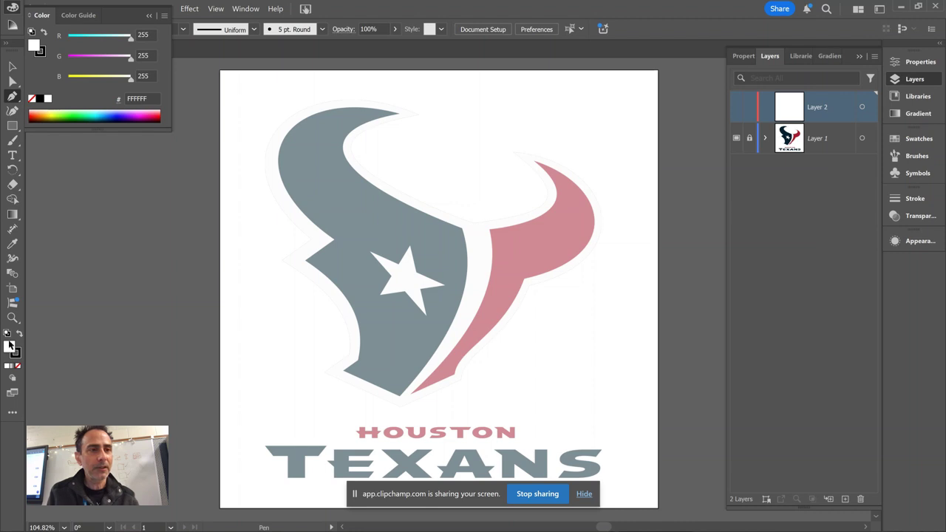
click(32, 98)
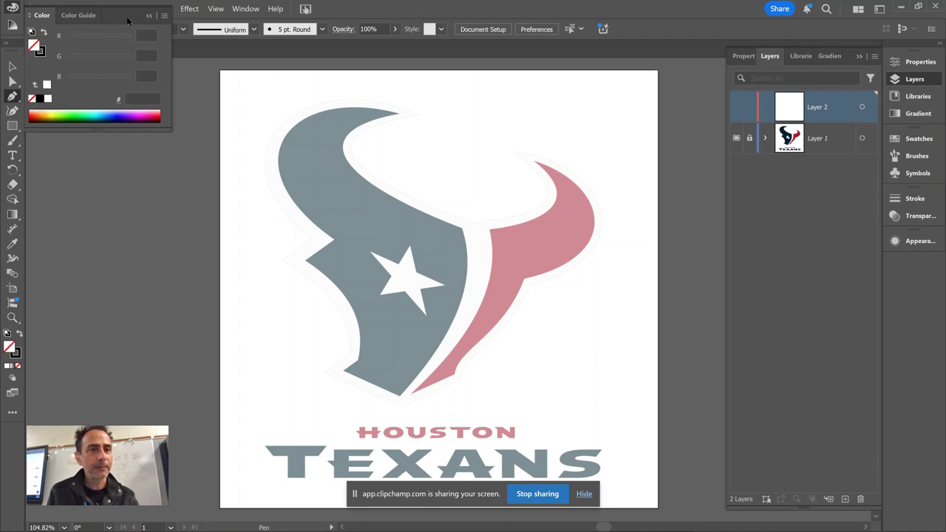
click(150, 15)
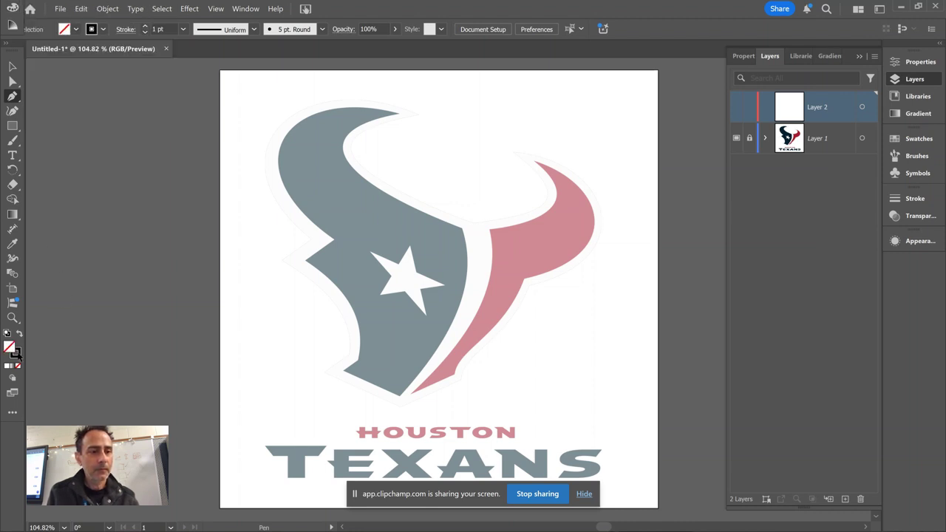
click(16, 353)
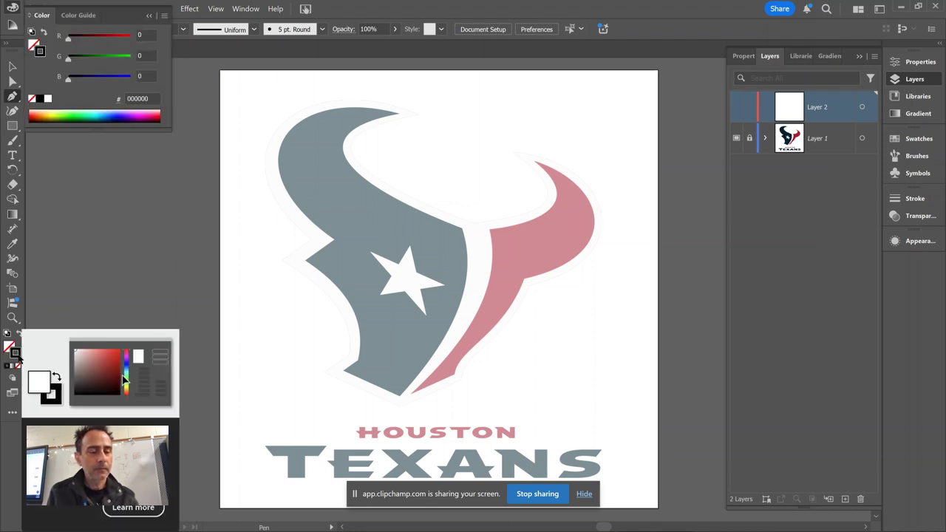
click(150, 15)
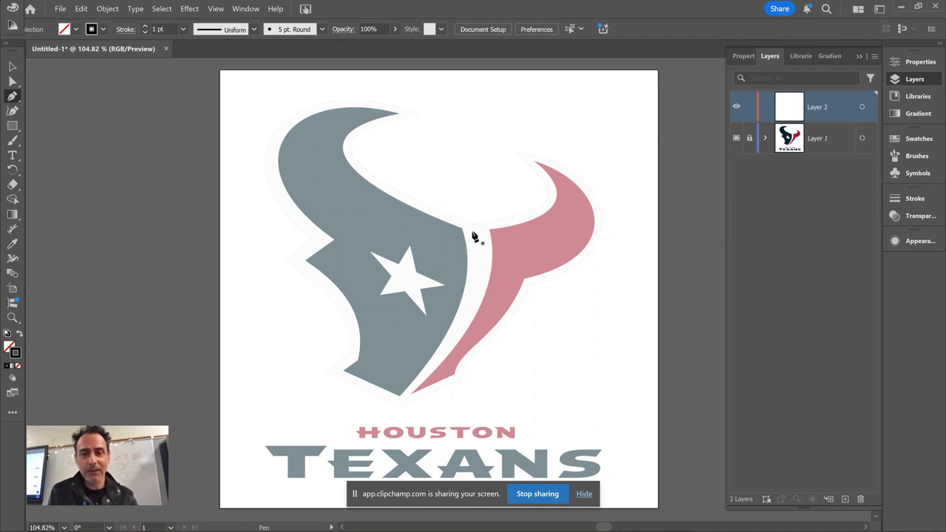
Trace the outline along the left horn's inner edge with many short Pen segments, starting between the two horns.
scroll(468, 259, up, 2)
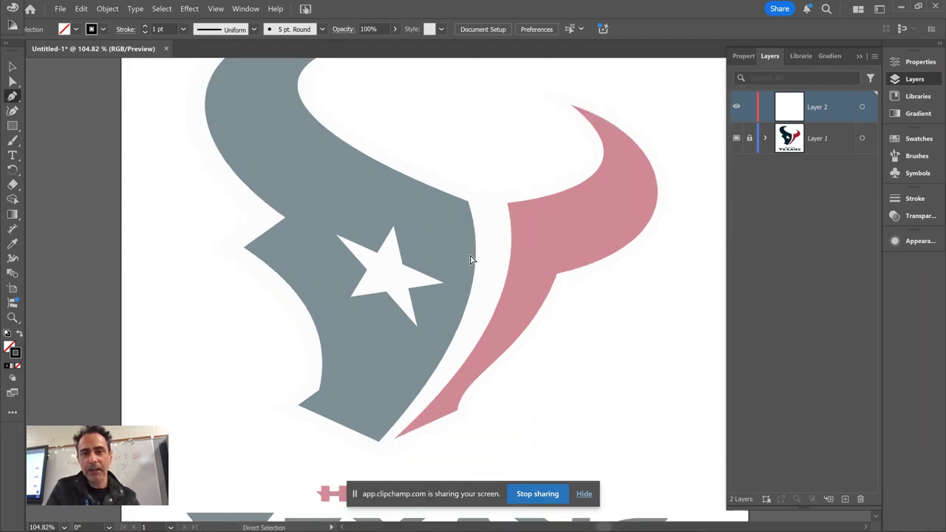
drag(474, 235, 478, 325)
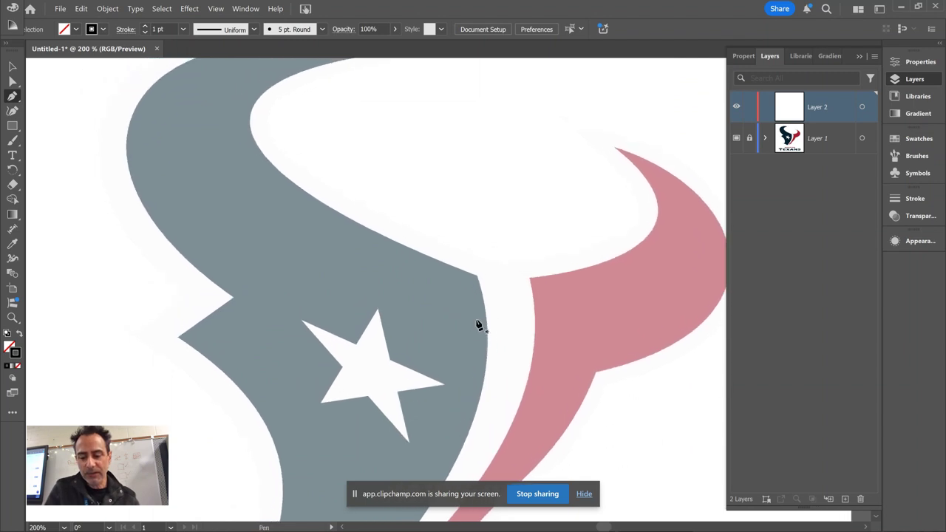
click(500, 264)
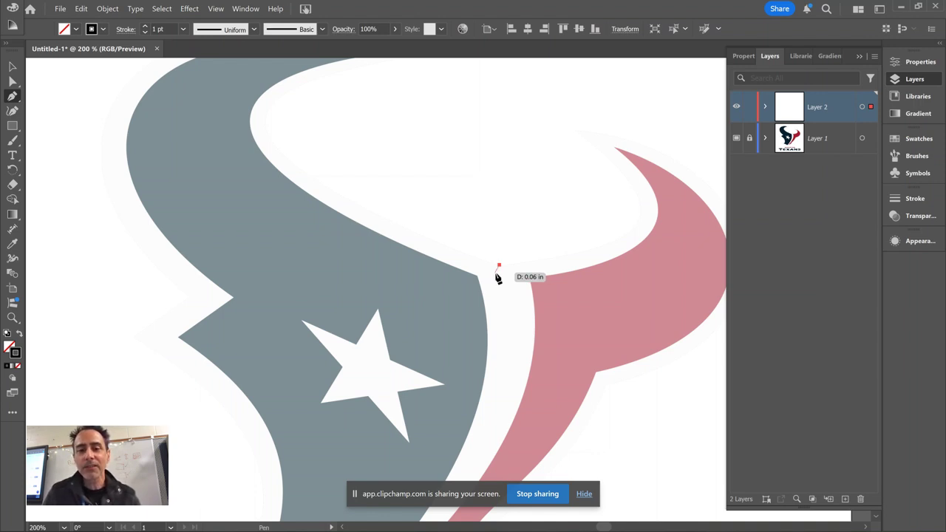
drag(498, 277, 468, 259)
drag(466, 255, 350, 206)
drag(350, 205, 294, 171)
drag(287, 164, 252, 112)
drag(251, 110, 255, 105)
drag(270, 84, 289, 74)
drag(294, 73, 314, 55)
drag(322, 64, 342, 93)
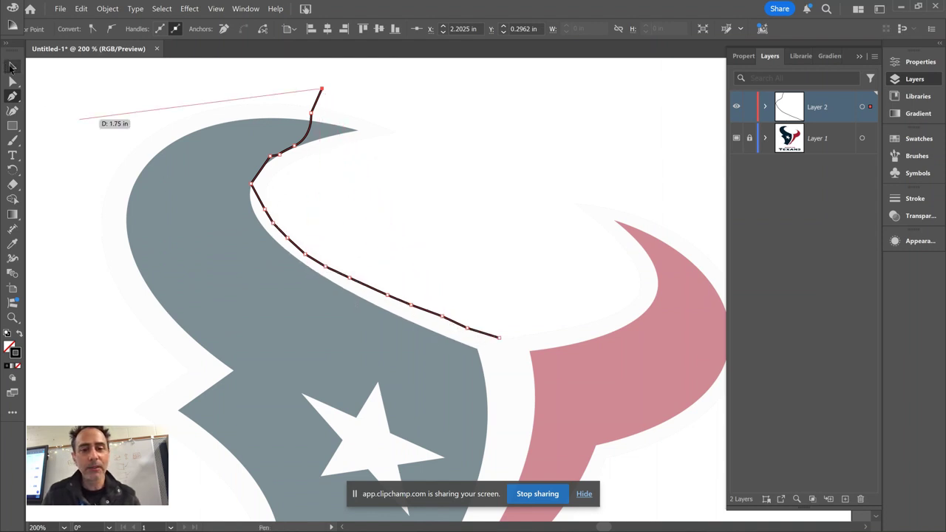
Delete the whole jagged path traced along the left horn.
click(11, 67)
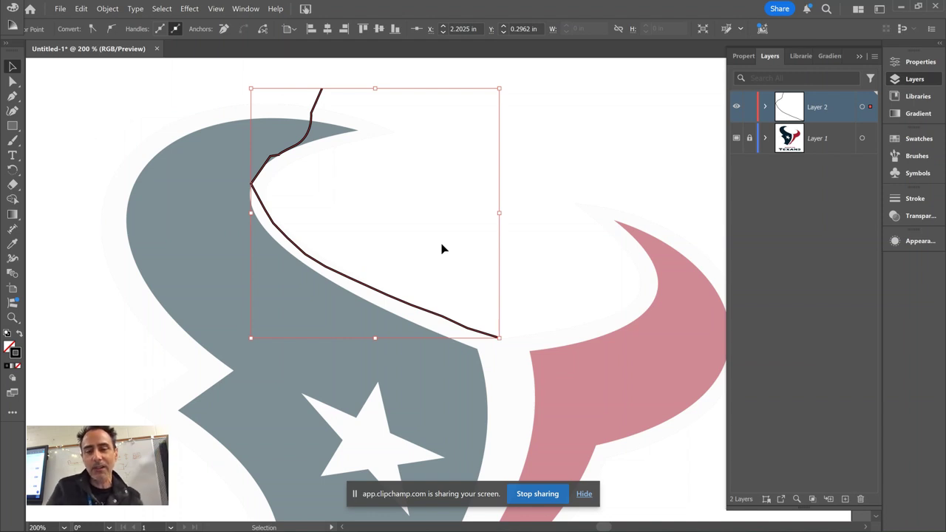
key(Delete)
key(Delete)
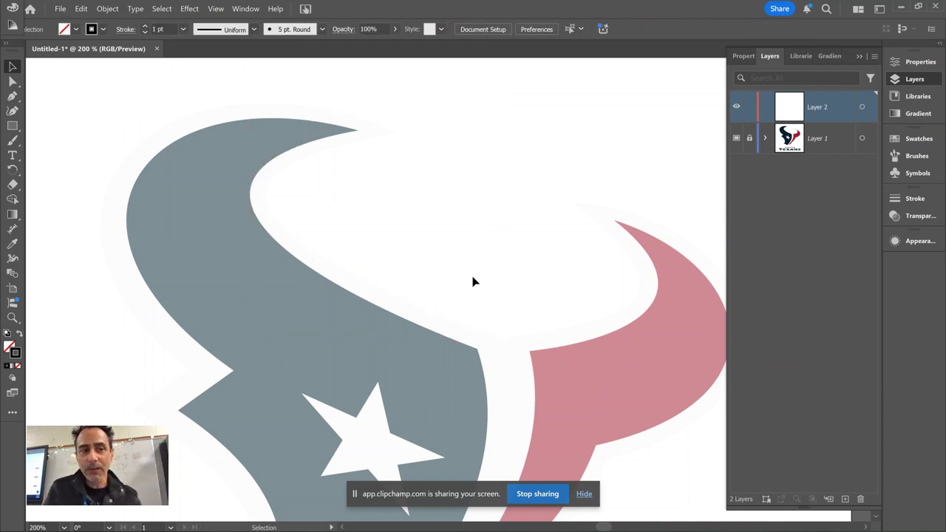
Draw one smooth Pen curve from the outline's dip between the horns to the inner bend of the left horn.
key(p)
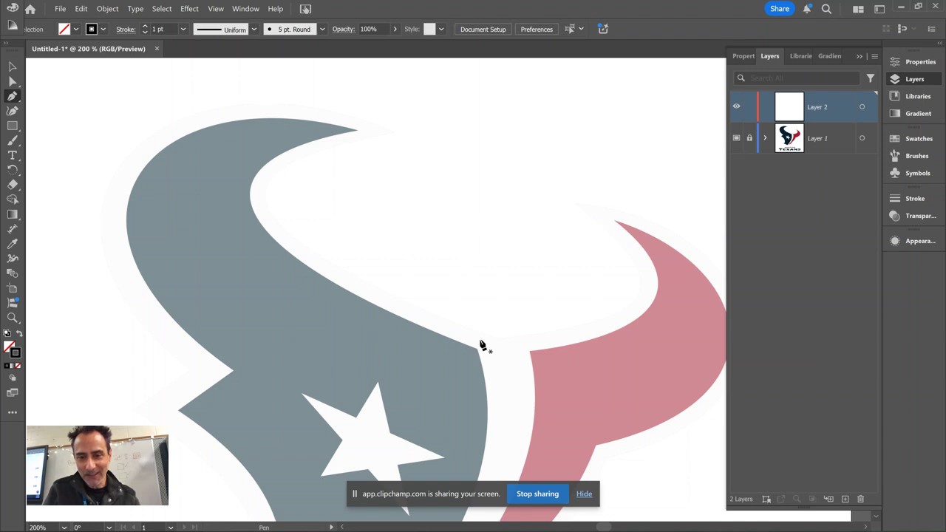
click(500, 339)
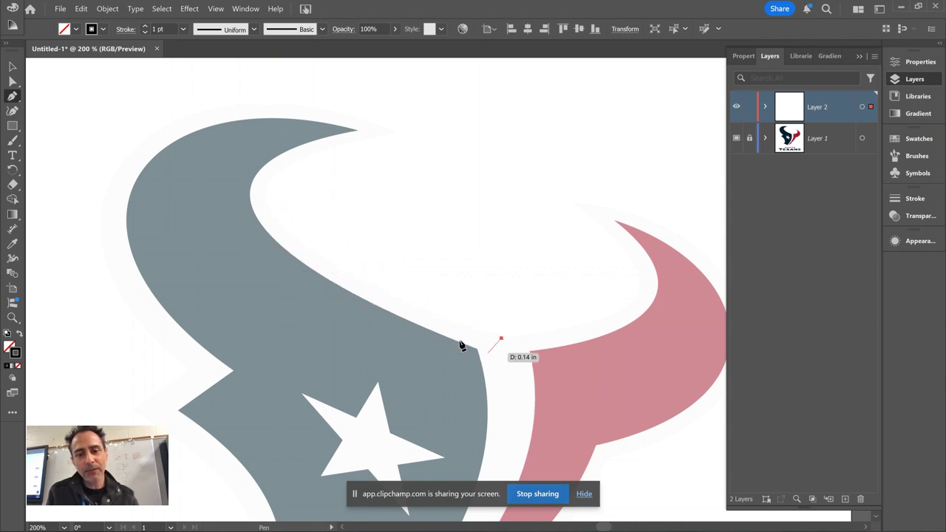
click(264, 189)
drag(264, 188, 266, 112)
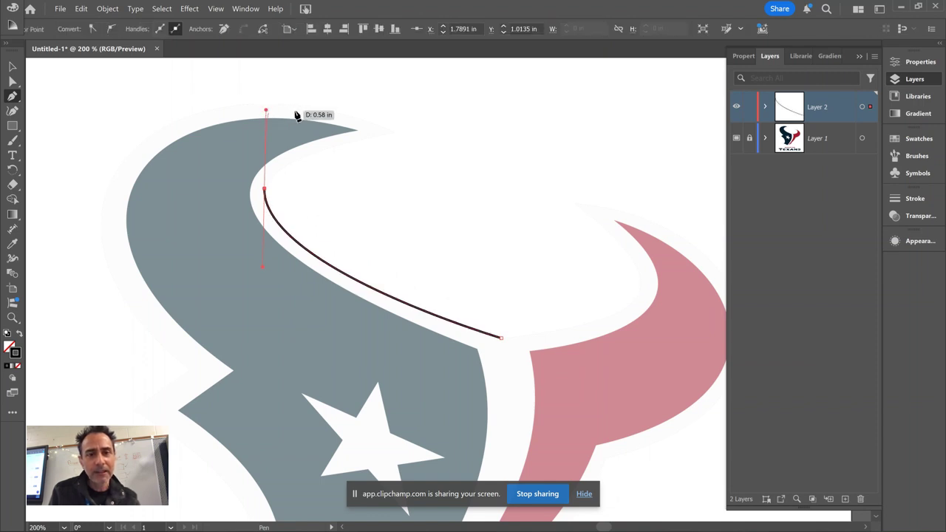
Continue the Pen path around the left horn's tip, down its outer curve and through the notch to the brow corner below.
click(401, 135)
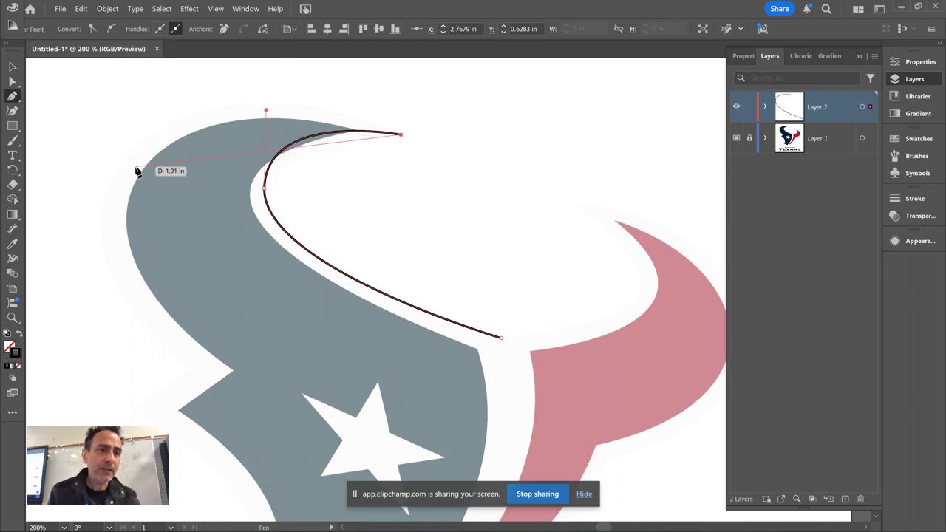
drag(132, 166, 81, 269)
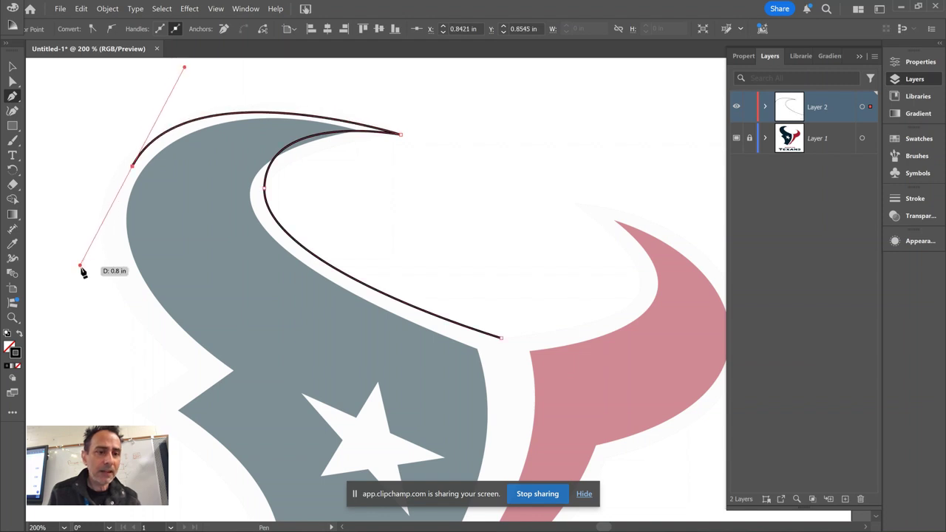
click(216, 372)
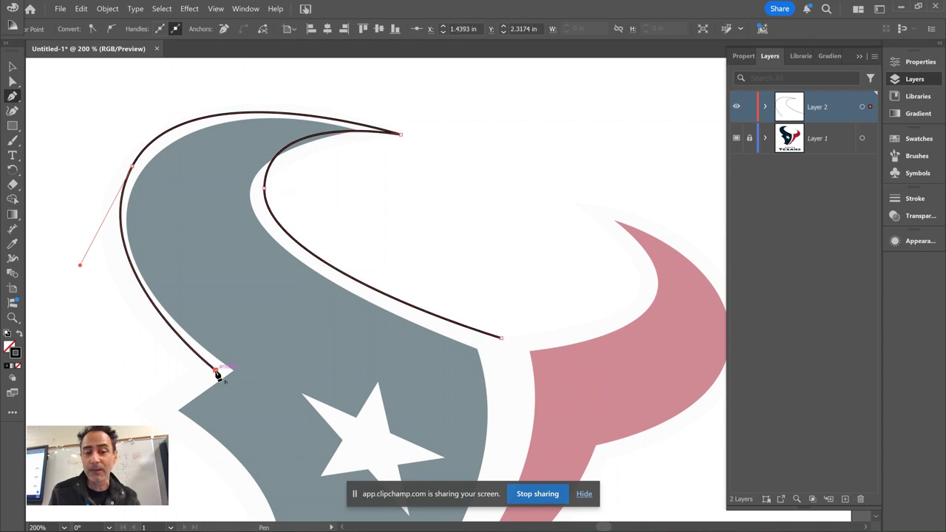
click(156, 412)
Trace the curved left side of the face down to the jaw corner and on to the lowest tip of the logo.
drag(217, 422, 266, 185)
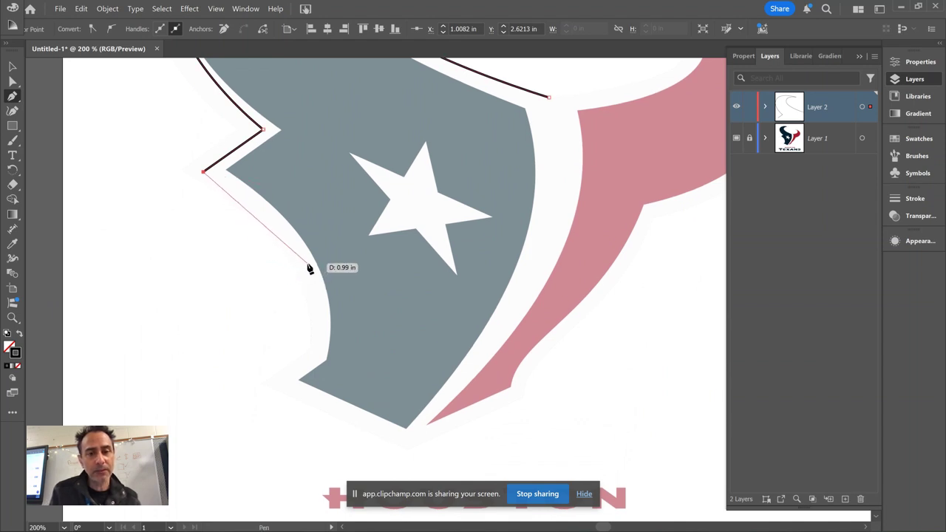
drag(303, 263, 317, 297)
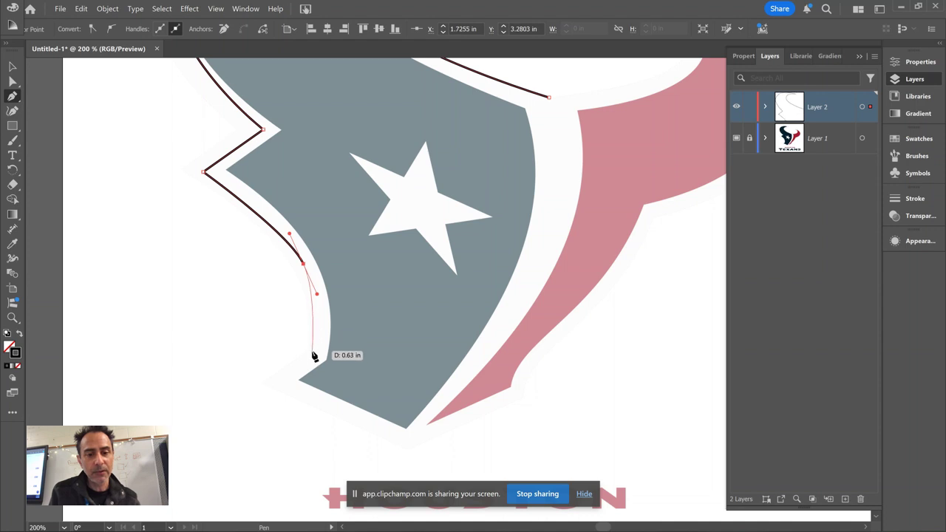
click(312, 351)
click(280, 380)
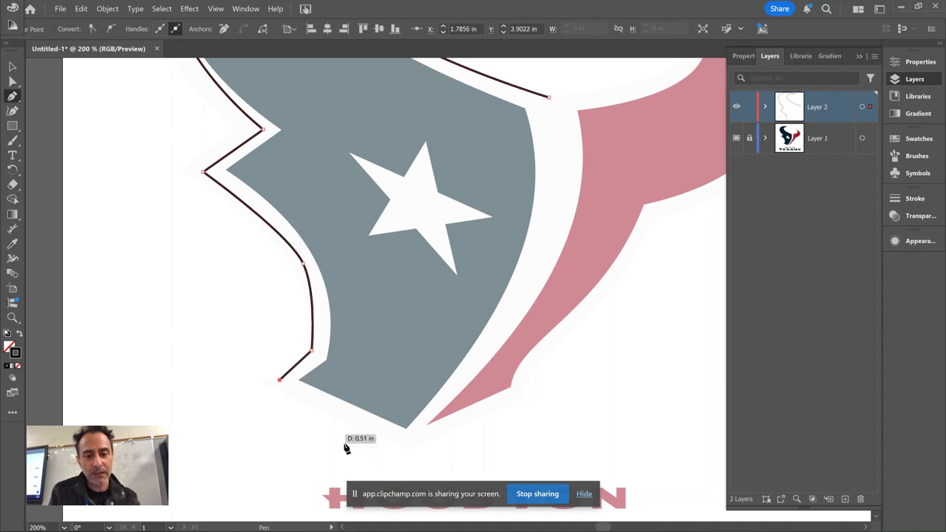
click(396, 445)
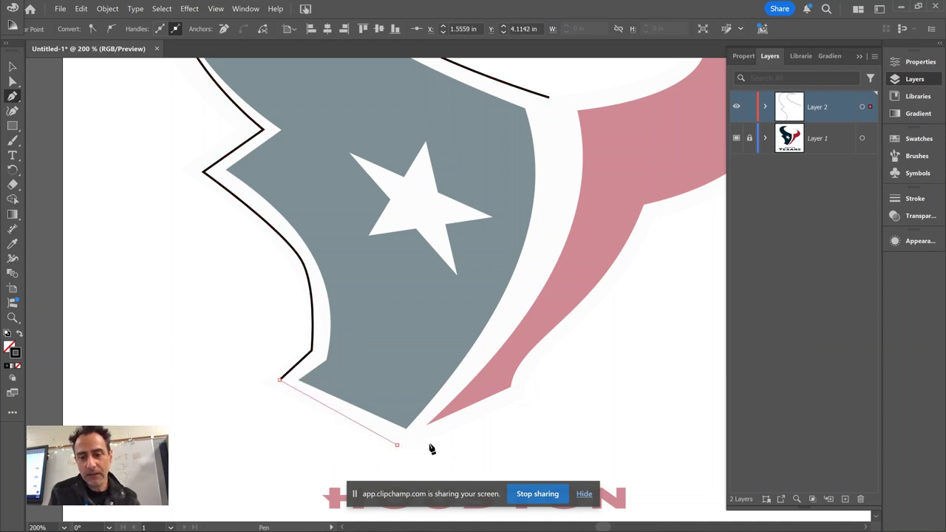
Trace from the lowest tip up the right side of the face to the corner beneath the right horn.
click(522, 397)
drag(528, 365, 543, 348)
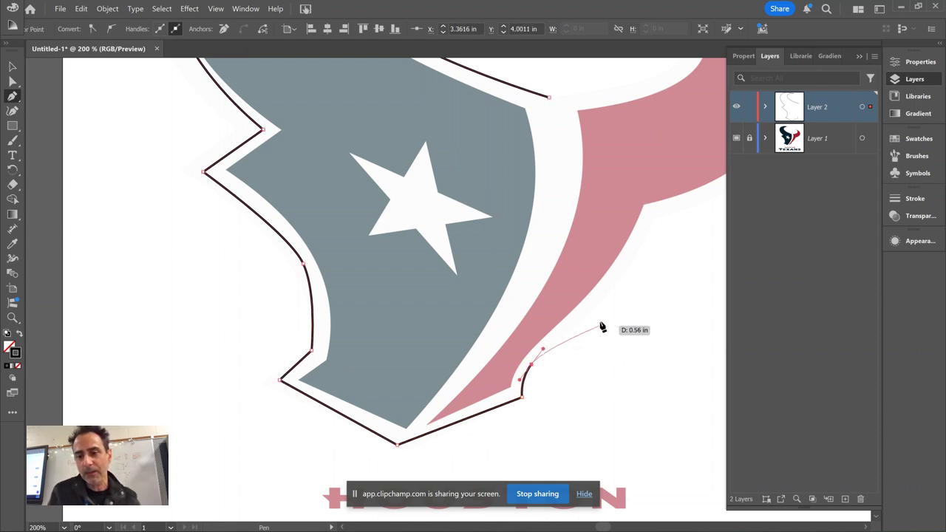
drag(619, 282, 633, 257)
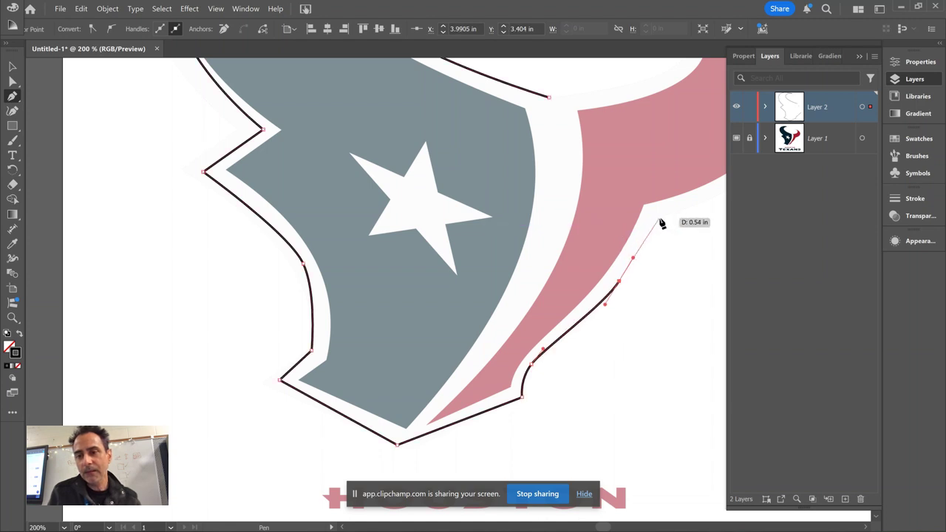
key(space)
drag(655, 218, 345, 373)
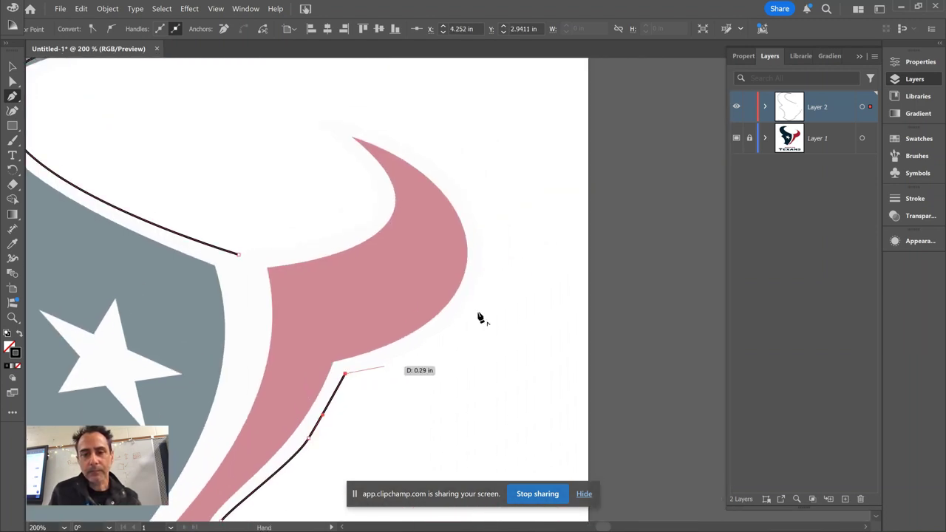
Trace around the right horn with curved Pen segments and close the path at its starting point between the horns.
drag(482, 261, 468, 162)
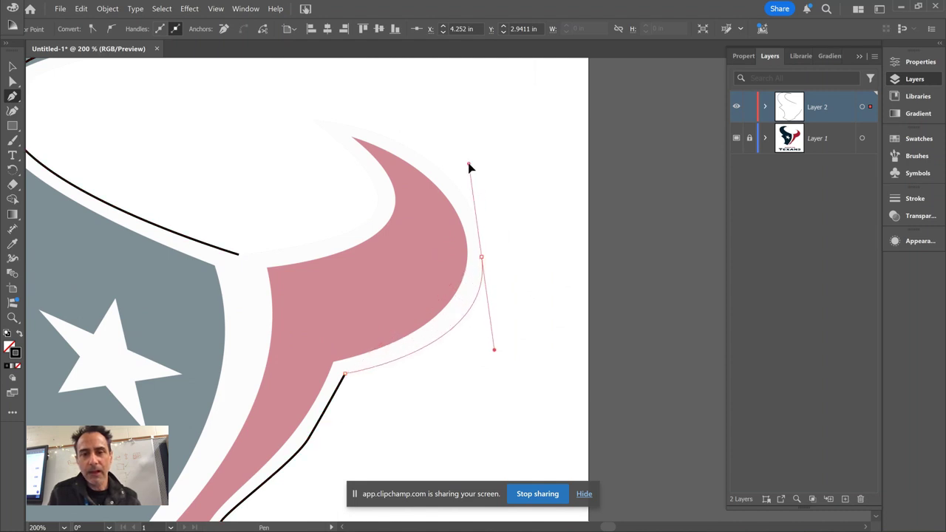
click(317, 118)
drag(317, 119, 361, 268)
click(239, 255)
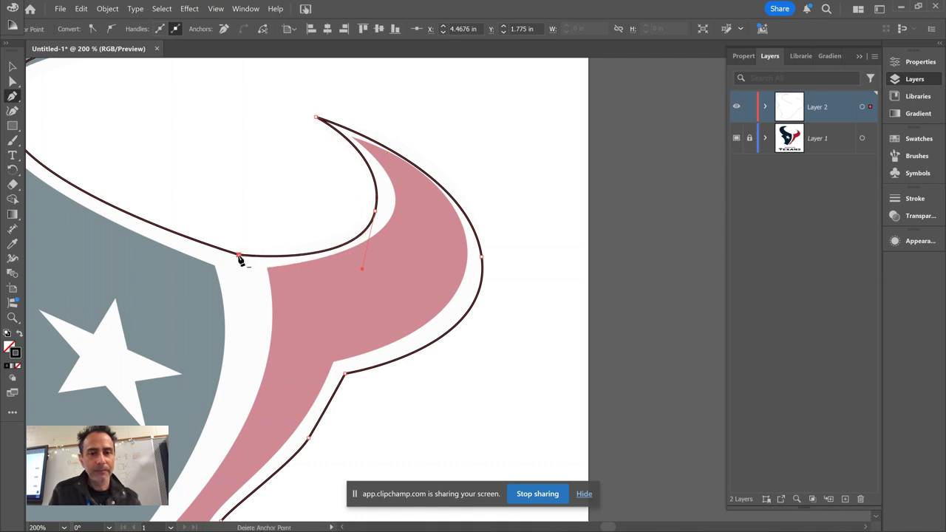
Shorten the upper direction handle at the left horn's inner bend so the curve follows the horn's white border.
click(12, 81)
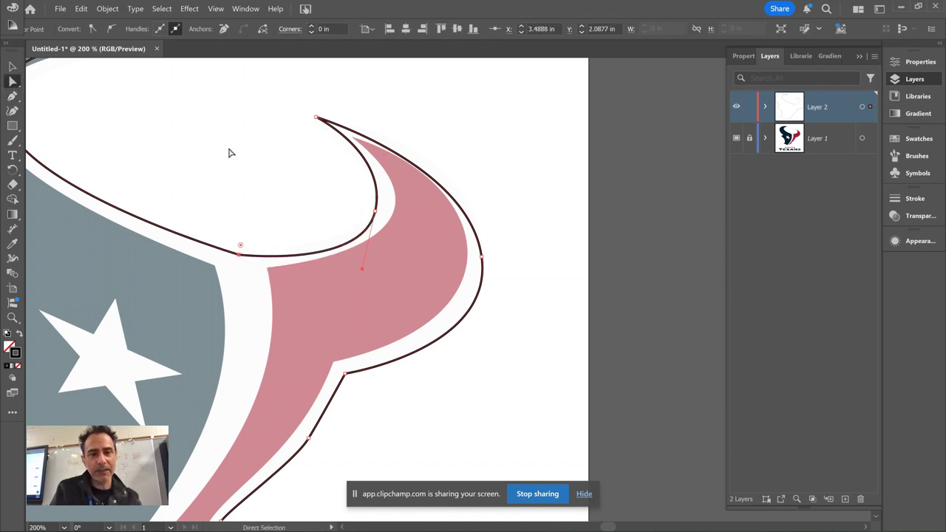
drag(291, 197, 559, 281)
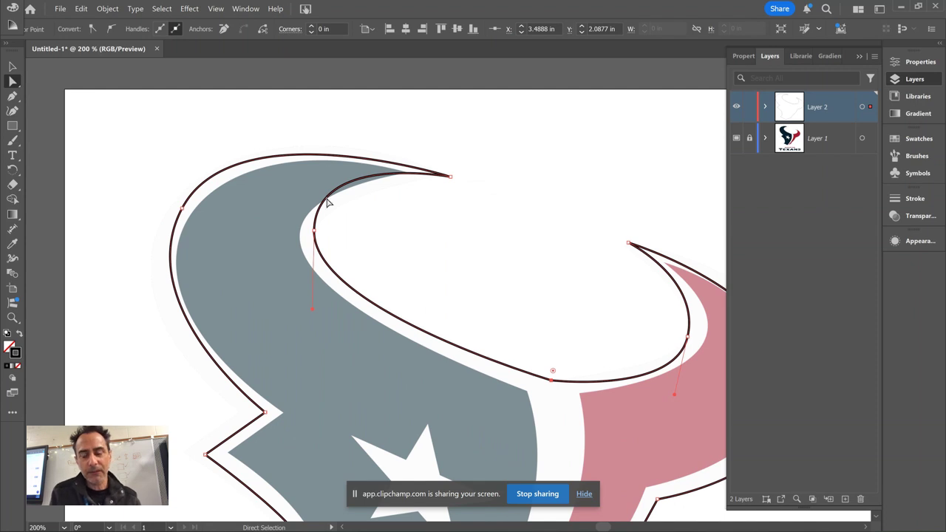
click(315, 231)
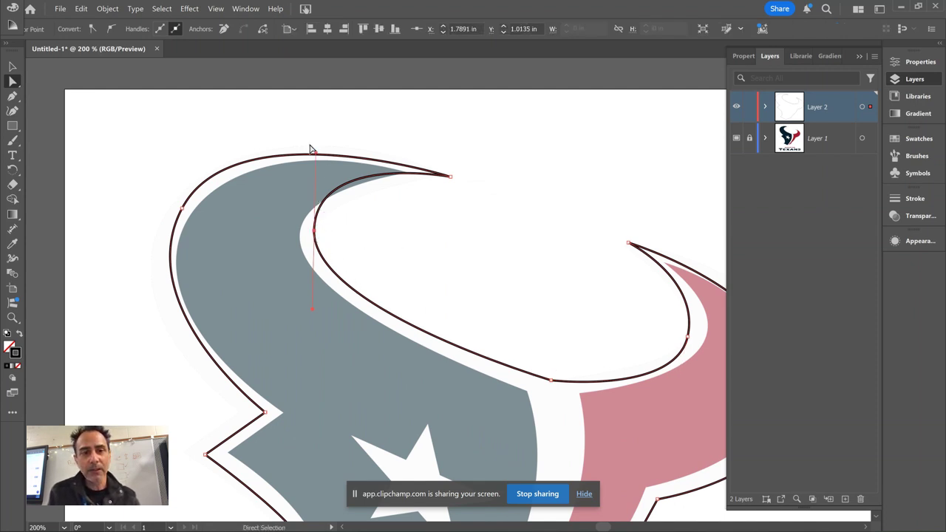
drag(315, 155, 315, 200)
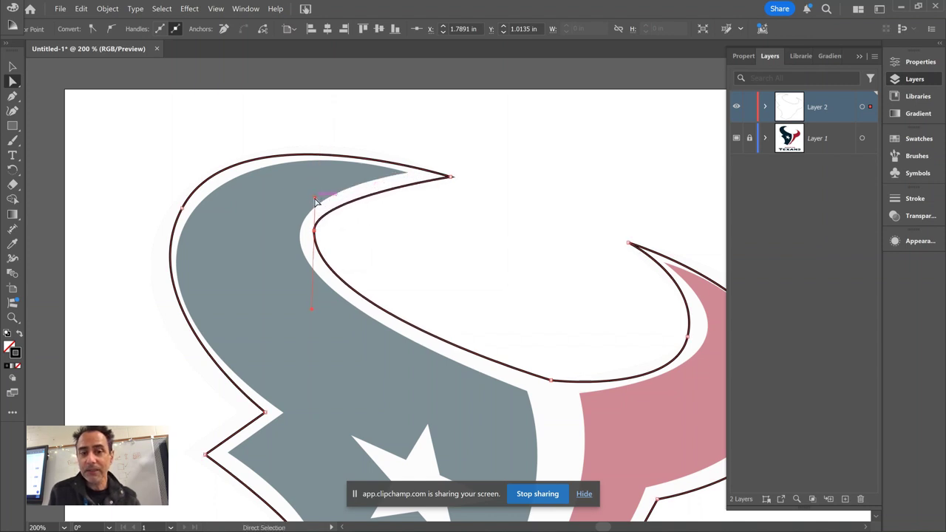
Swing the handles of the left horn's outer anchor outward, and nudge the lower-left jaw corner slightly down and outward.
click(182, 209)
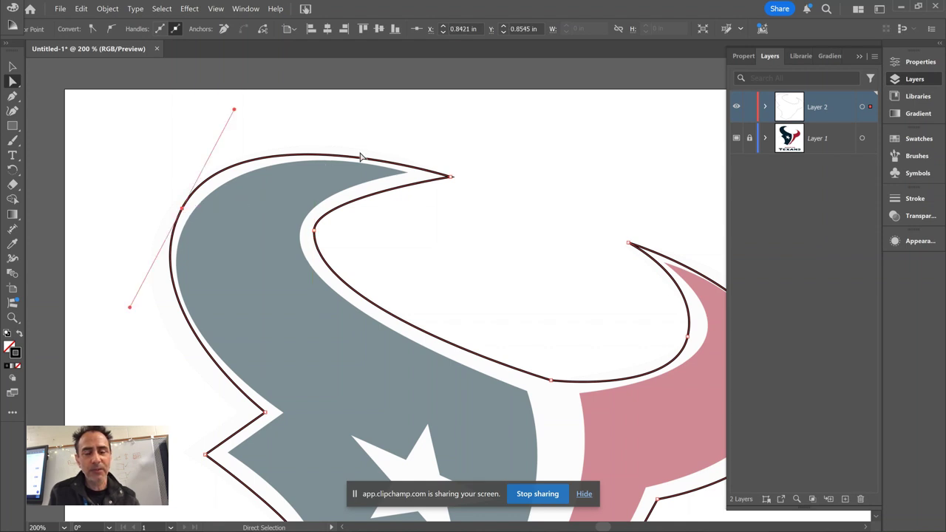
drag(233, 112, 268, 96)
drag(114, 298, 111, 308)
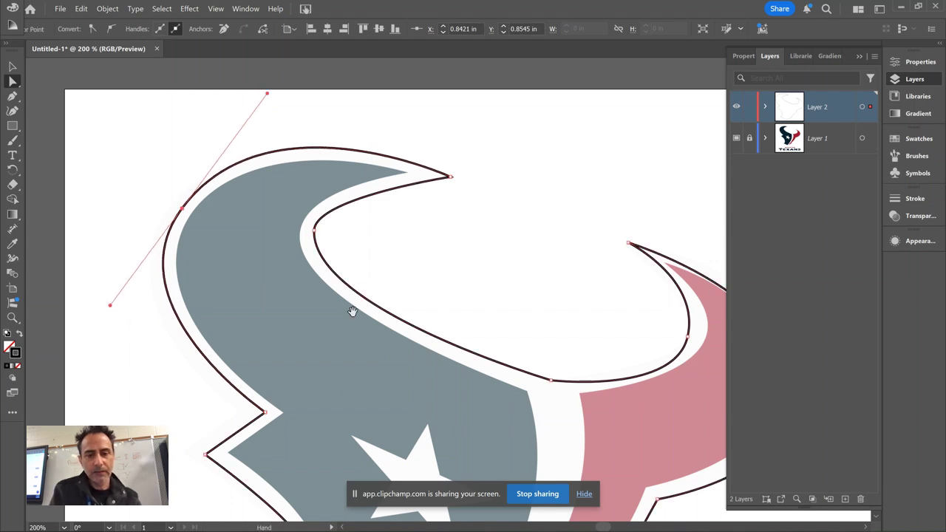
drag(350, 313, 320, 20)
drag(198, 303, 195, 308)
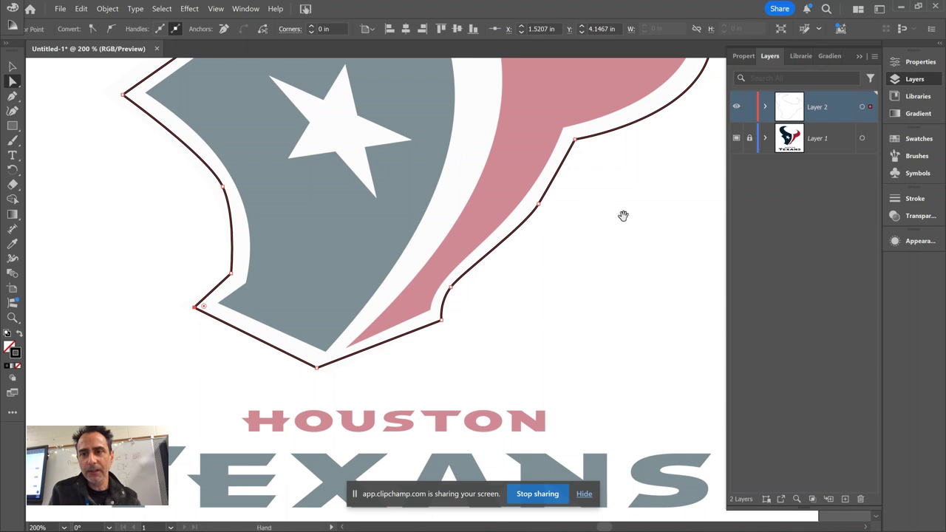
Lengthen the upper handle of the right horn's outer anchor and shorten the lower handle at its inner bend.
scroll(458, 430, up, 5)
scroll(458, 430, right, 3)
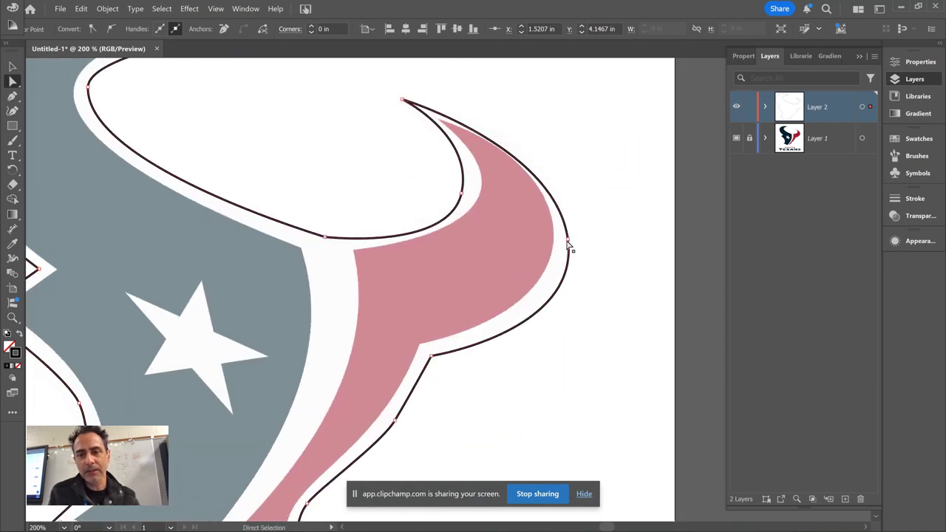
click(568, 242)
drag(556, 148, 556, 113)
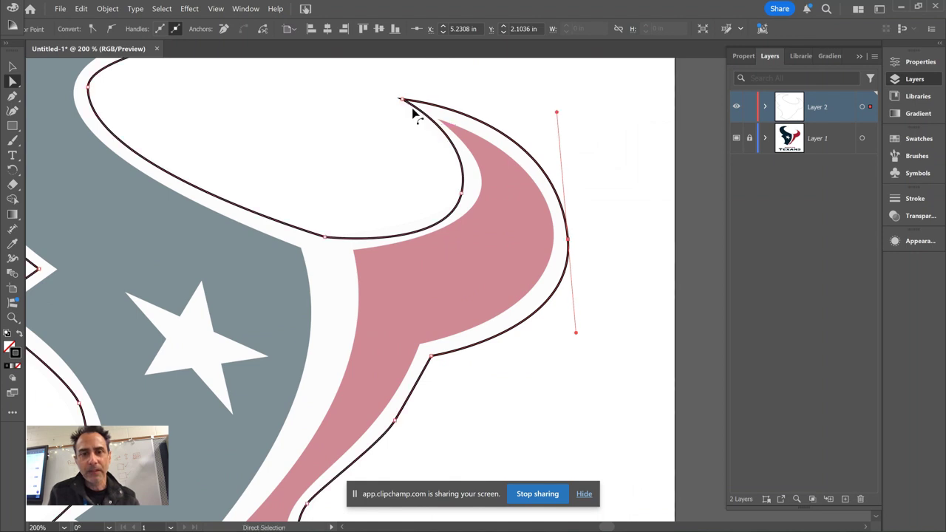
click(460, 195)
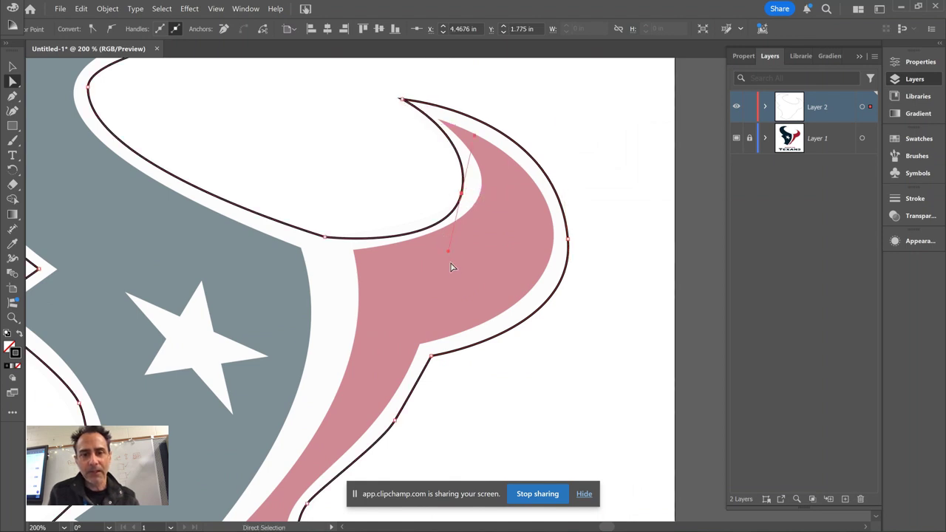
drag(451, 255, 447, 229)
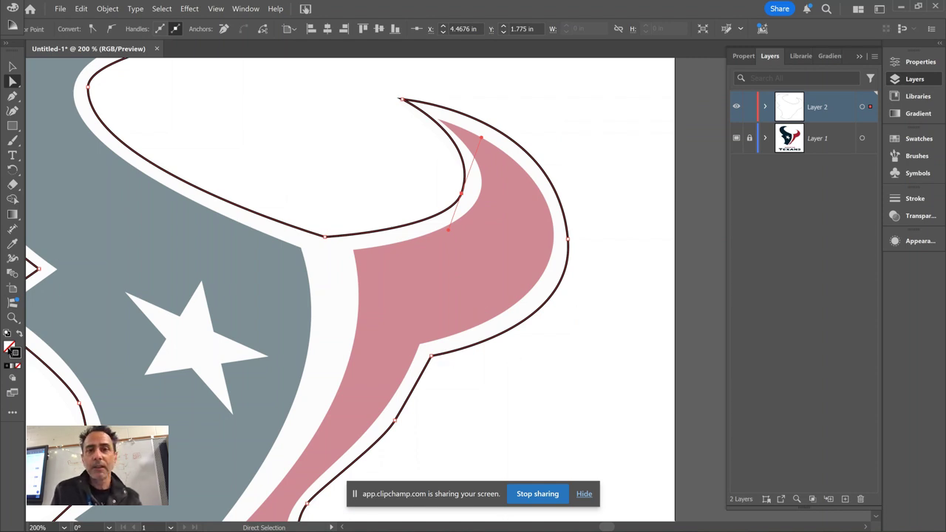
Select the whole traced outline and fill it with yellow-green E1FF17.
click(12, 66)
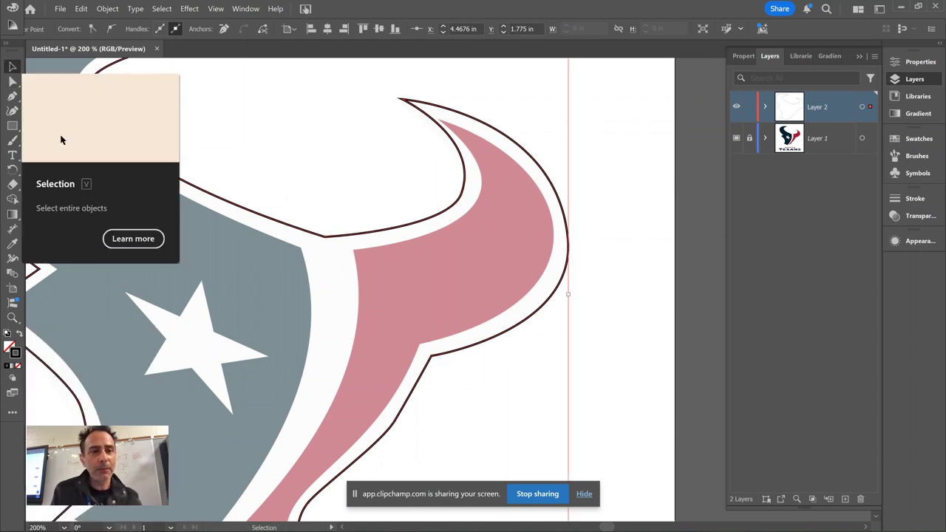
click(247, 210)
click(247, 210)
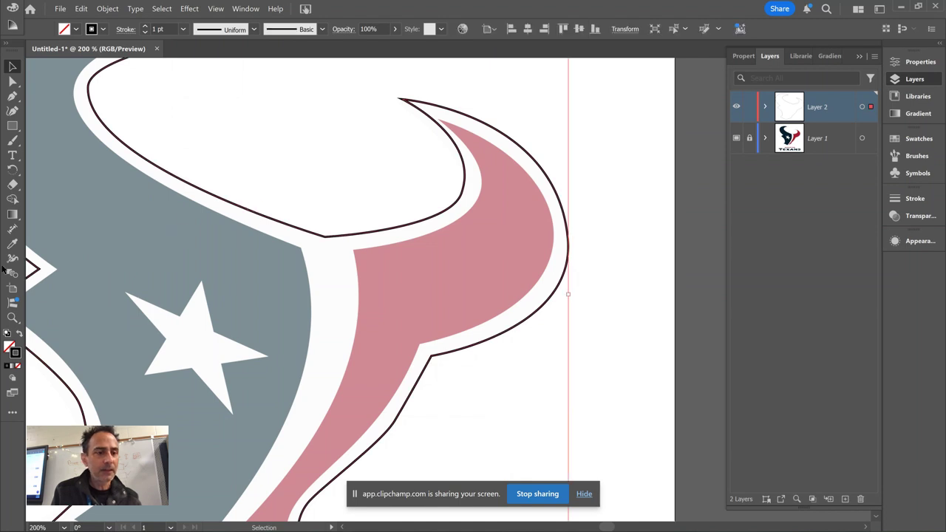
click(7, 345)
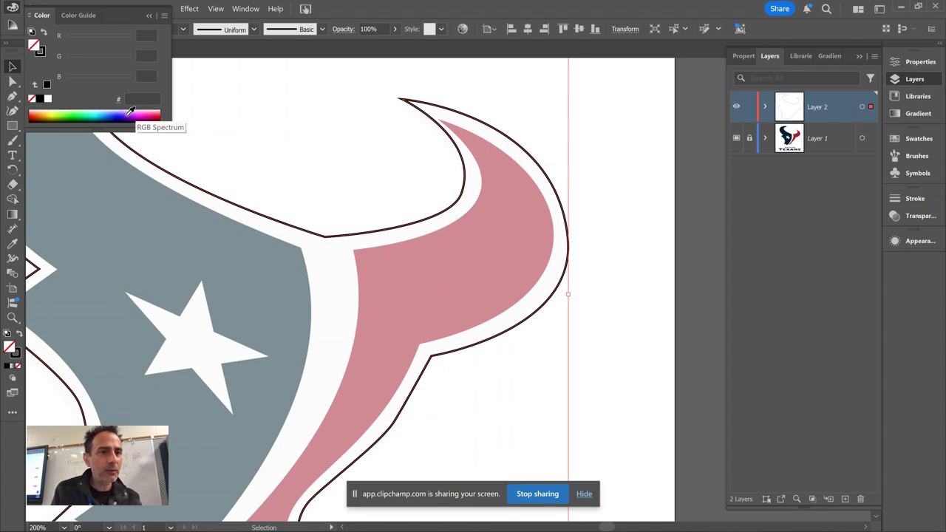
click(54, 114)
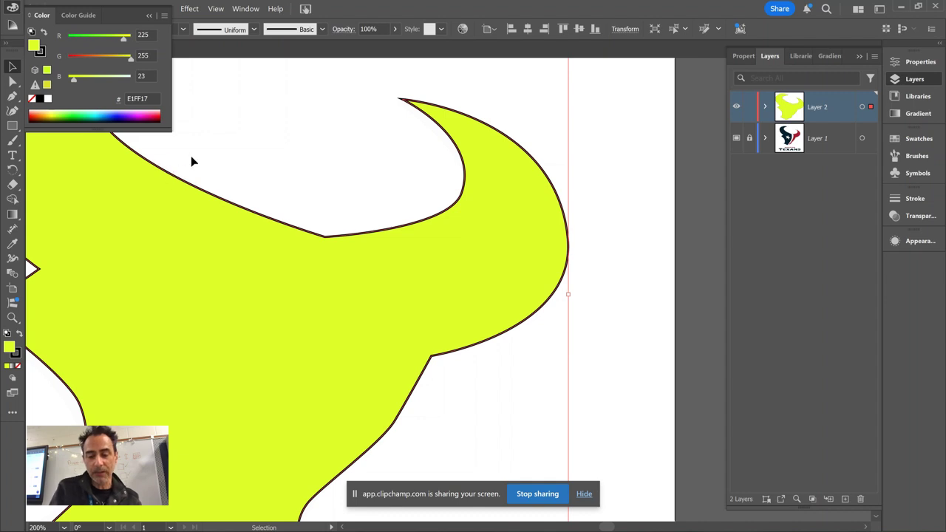
key(a)
key(ctrl+minus)
key(v)
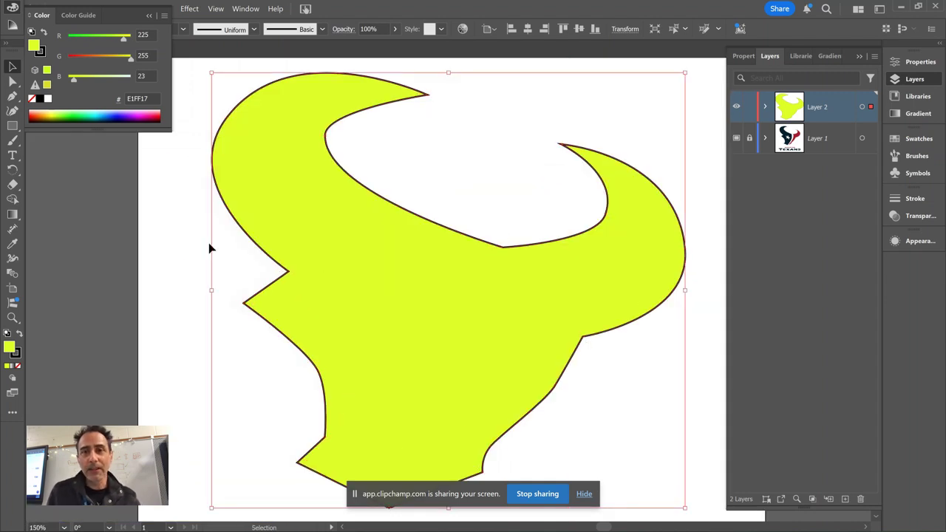
Set the traced outline's fill back to none so the template shows through.
click(71, 179)
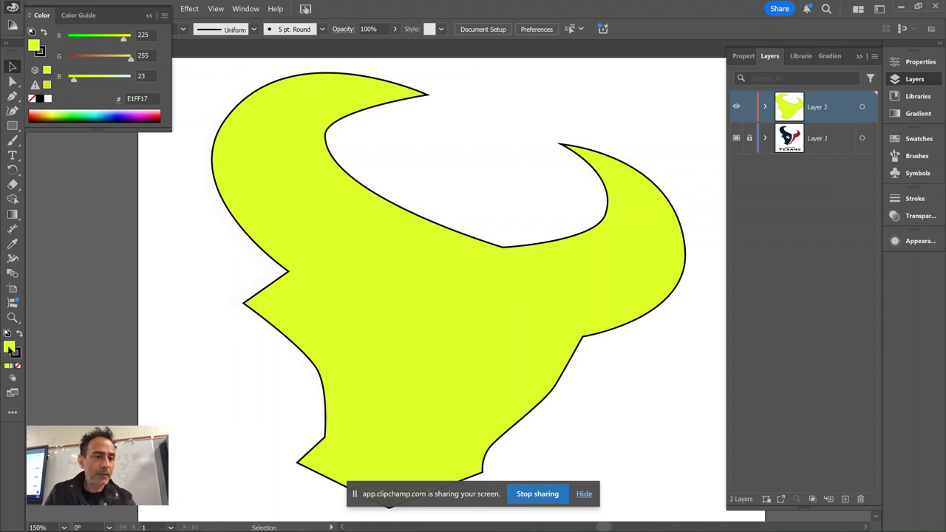
click(31, 99)
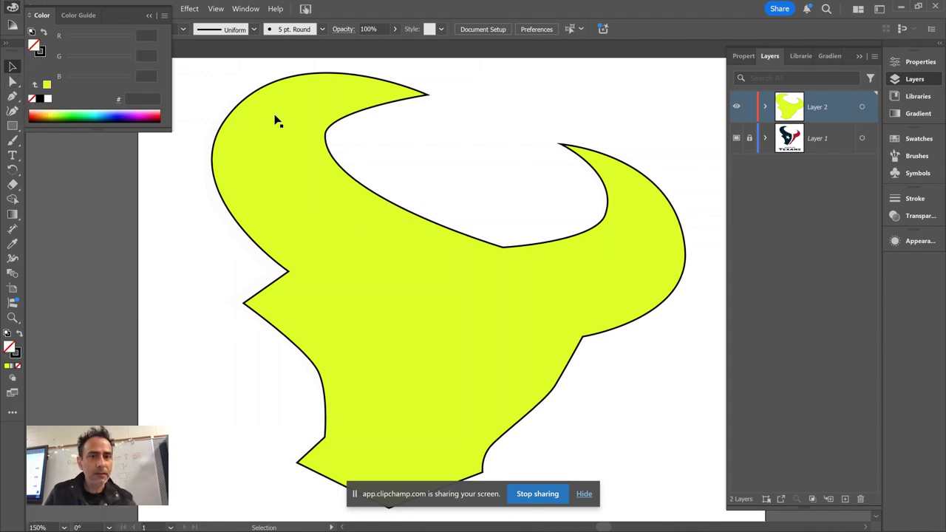
click(331, 131)
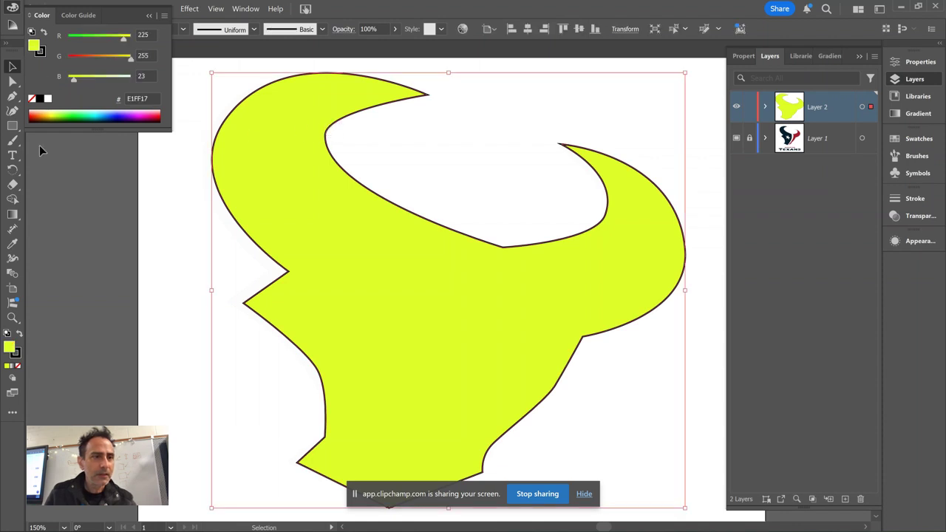
click(31, 99)
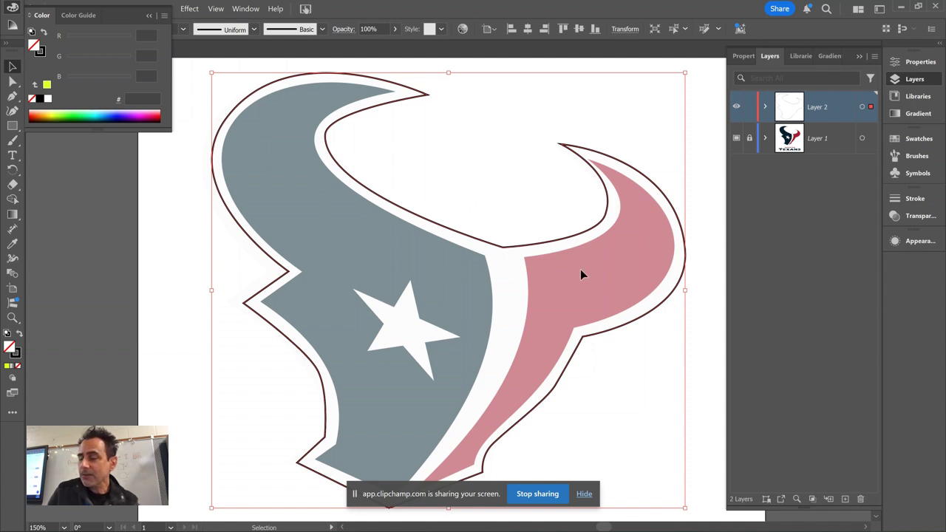
Expand Layer 2 to list its path, and switch to the Curvature tool.
click(764, 107)
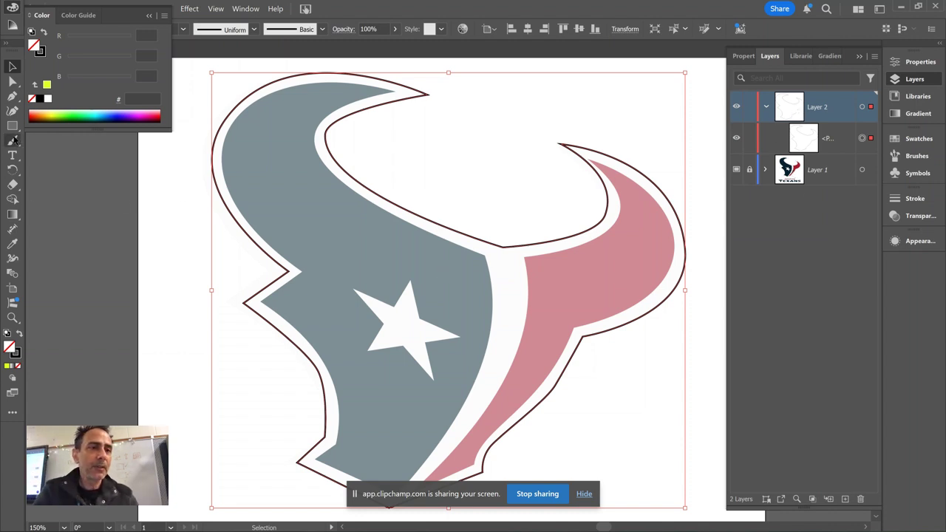
click(150, 15)
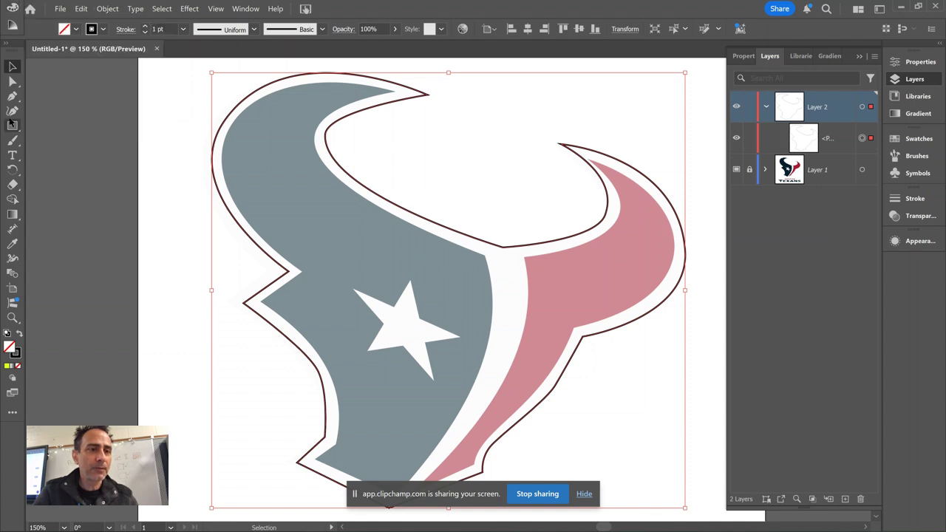
click(12, 110)
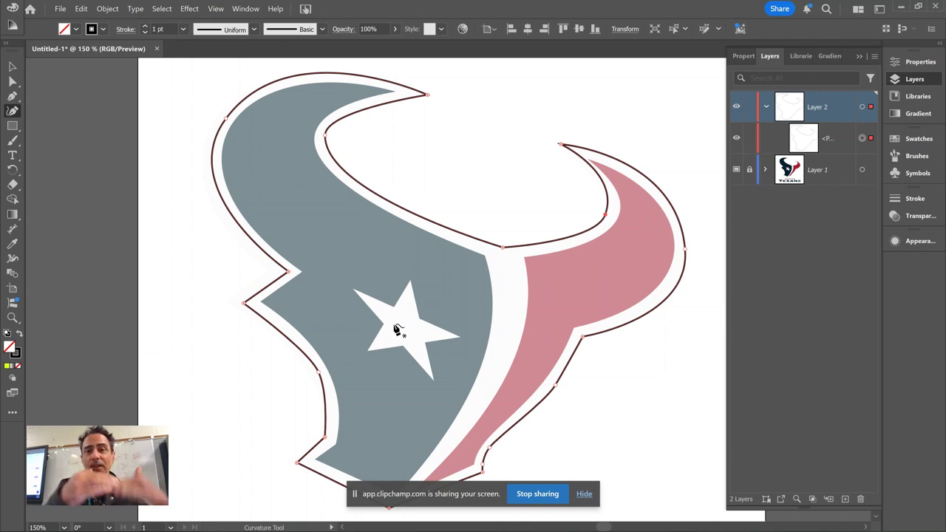
Trace the left horn with the Curvature tool, from the blue shape's upper inner corner around the tip to the notch on its outer side.
click(486, 257)
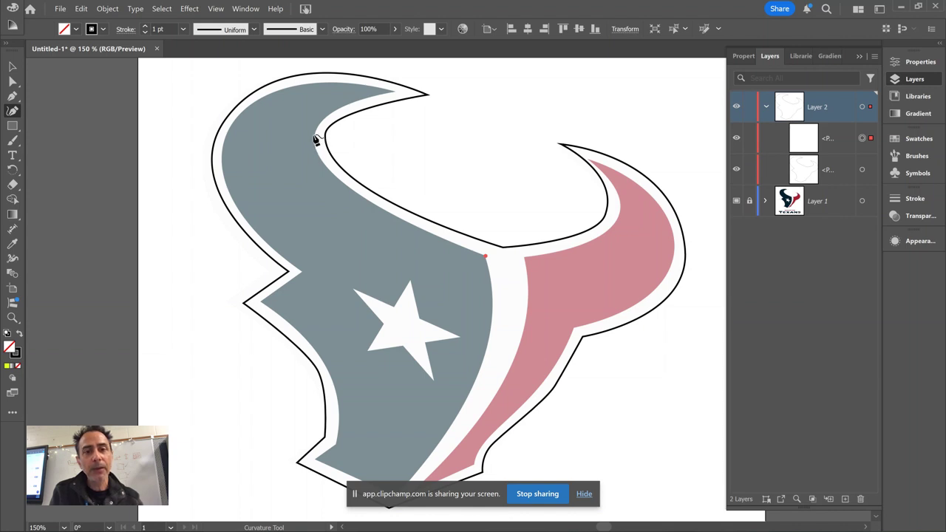
click(316, 136)
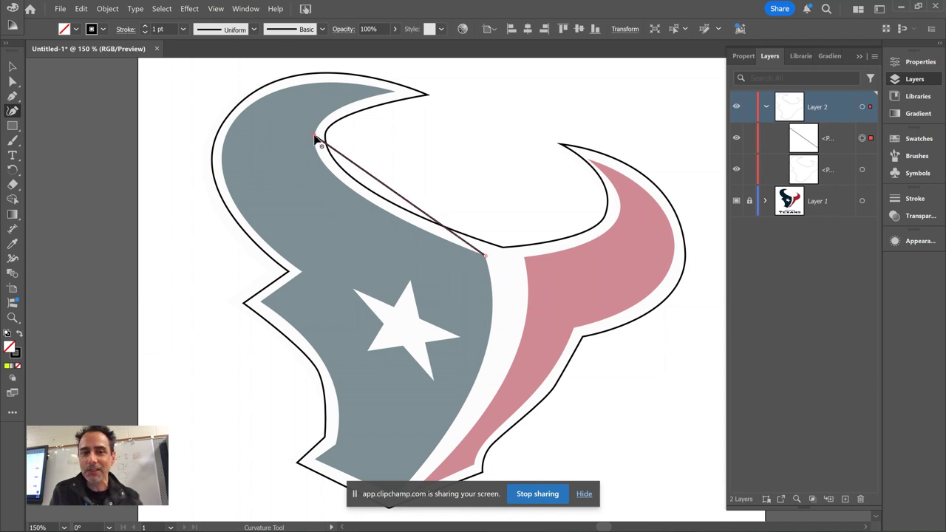
click(394, 92)
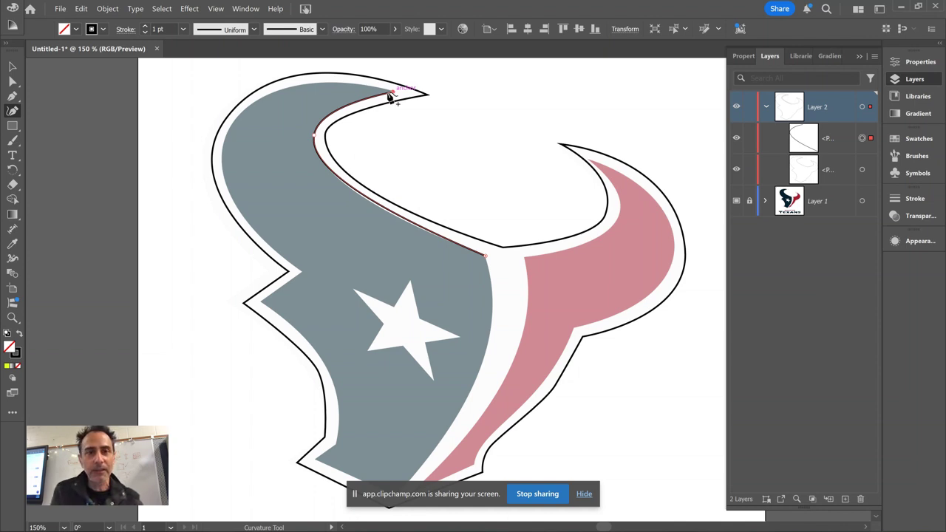
click(228, 134)
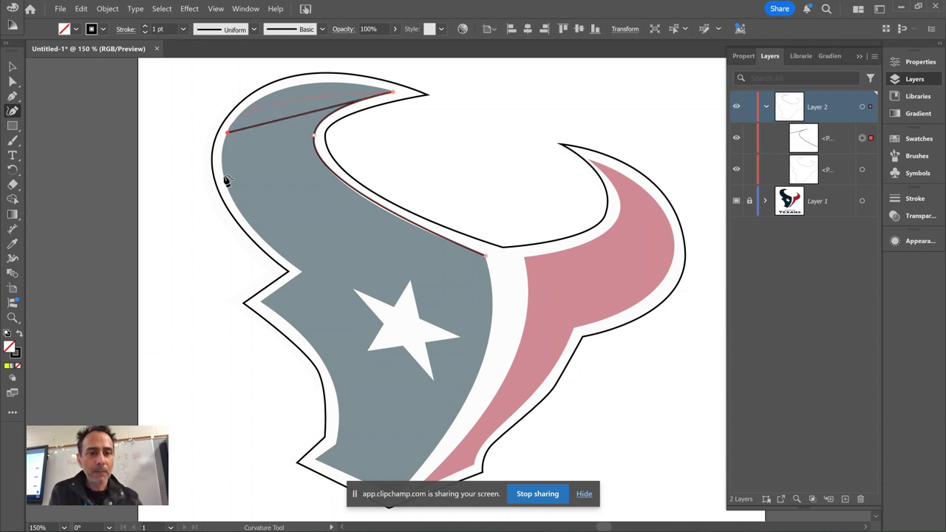
click(302, 269)
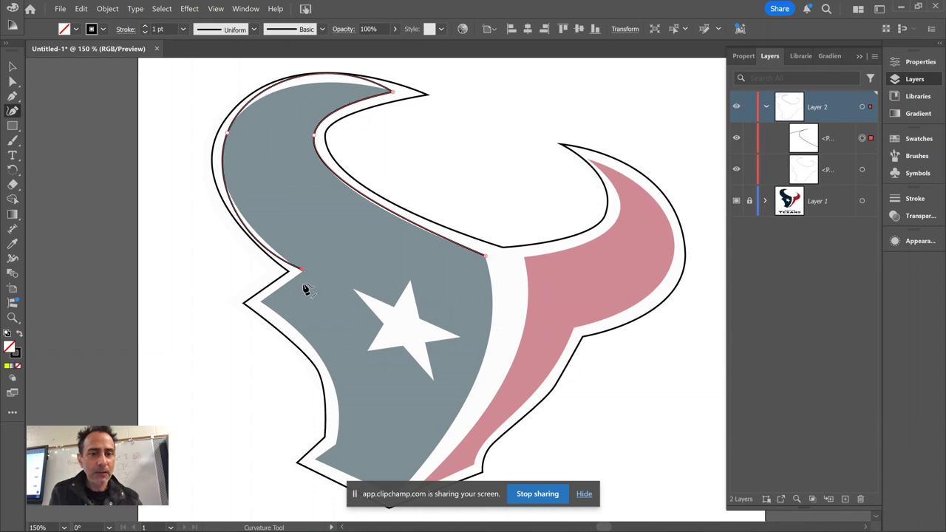
Continue the curvature path from the notch along the blue shape's left edge to its lower-left corner.
click(263, 301)
click(330, 372)
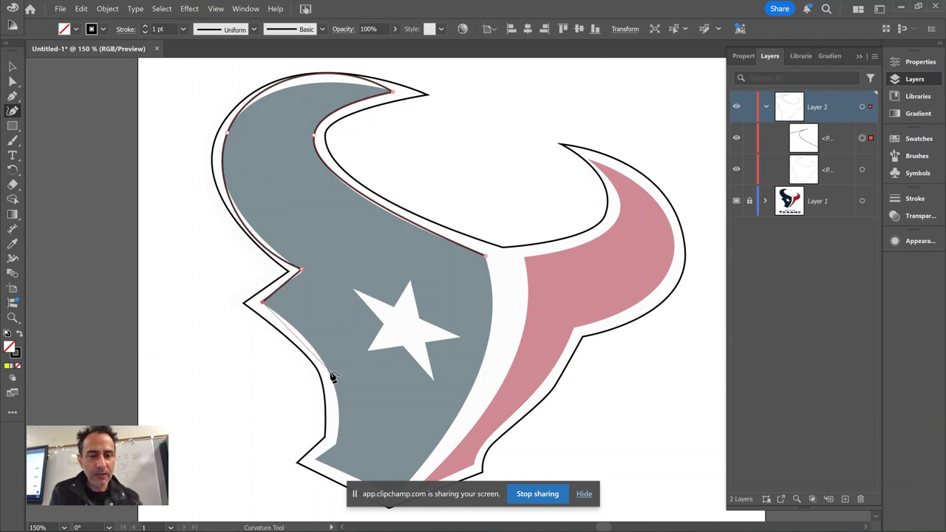
click(334, 443)
click(317, 454)
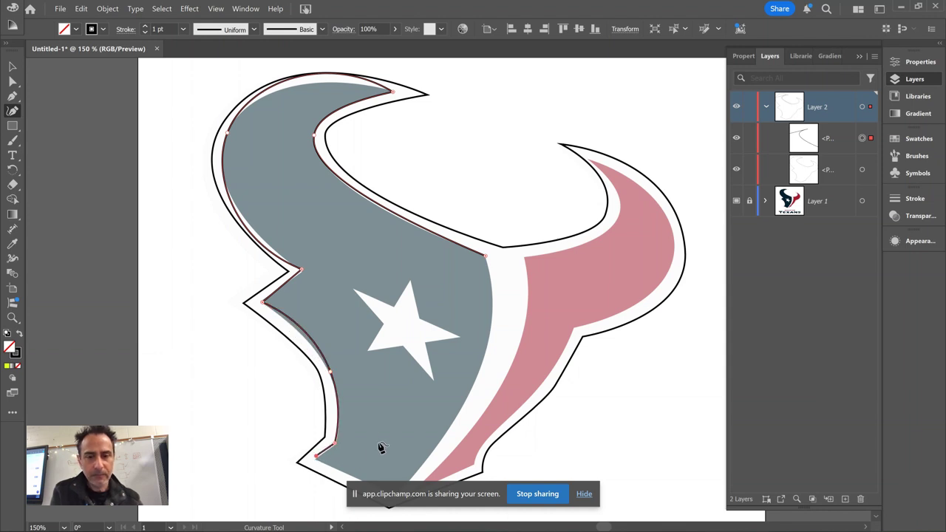
Trace the blue shape's bottom edge and curved inner edge, closing the path at its starting anchor.
drag(376, 433, 368, 391)
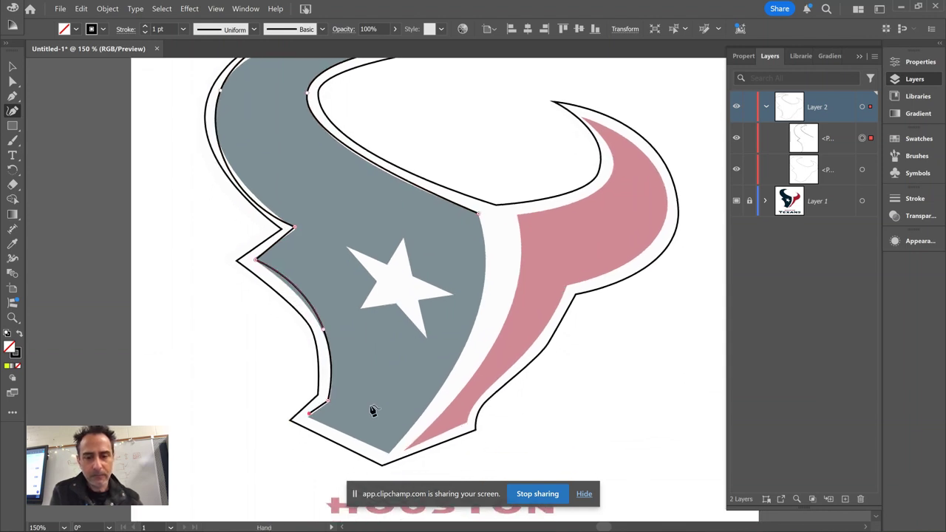
click(390, 455)
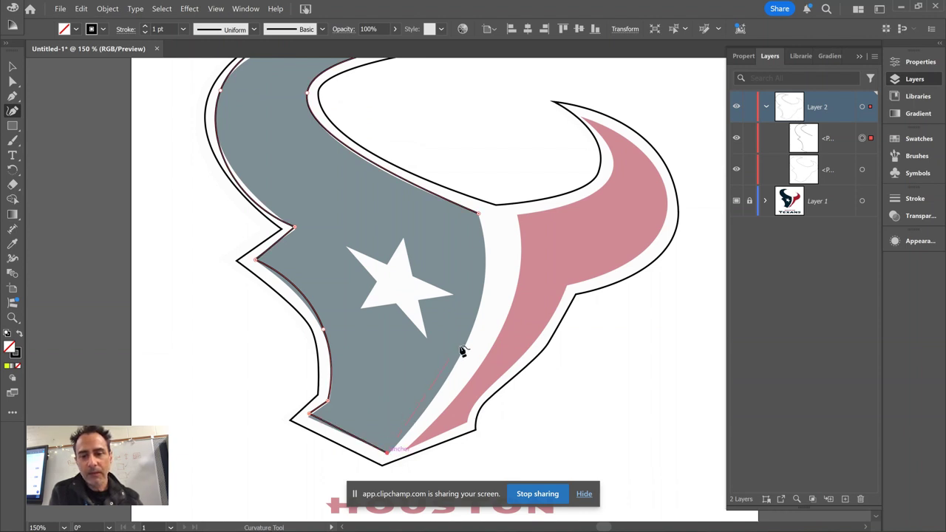
click(481, 304)
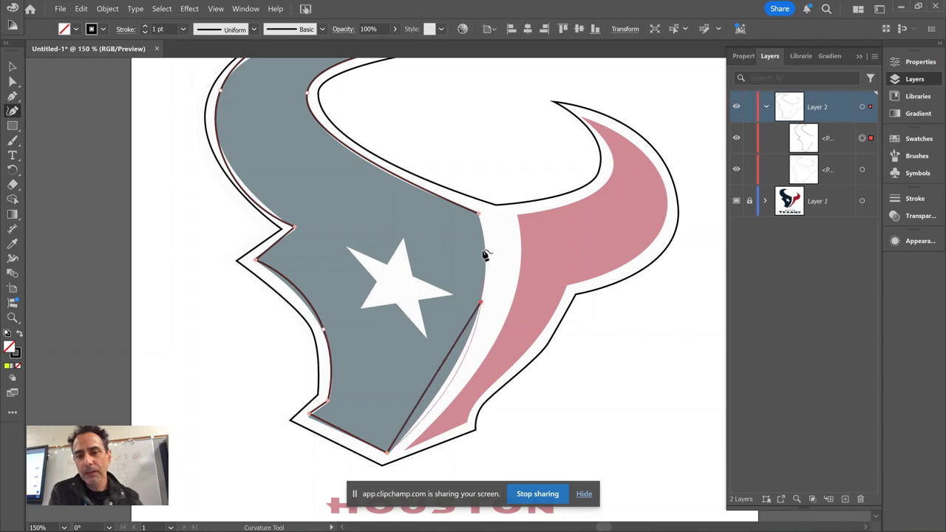
click(479, 214)
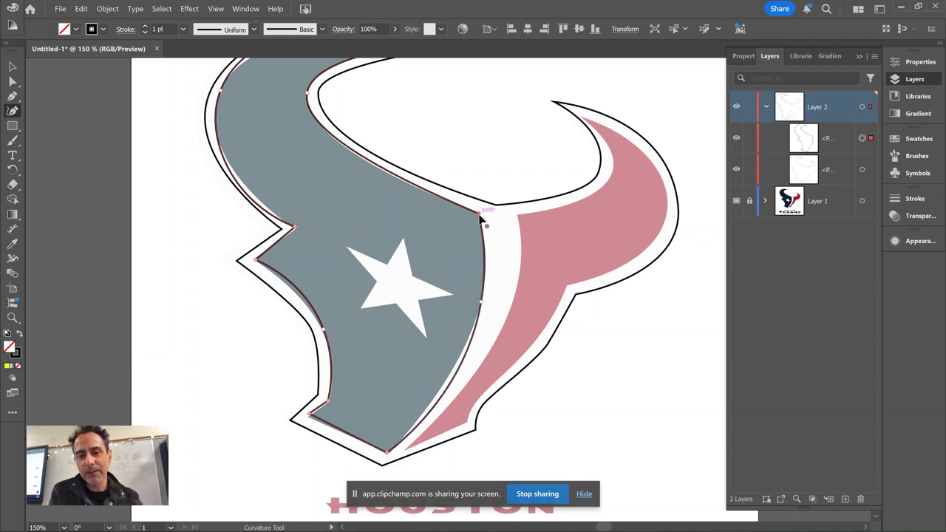
scroll(181, 185, up, 3)
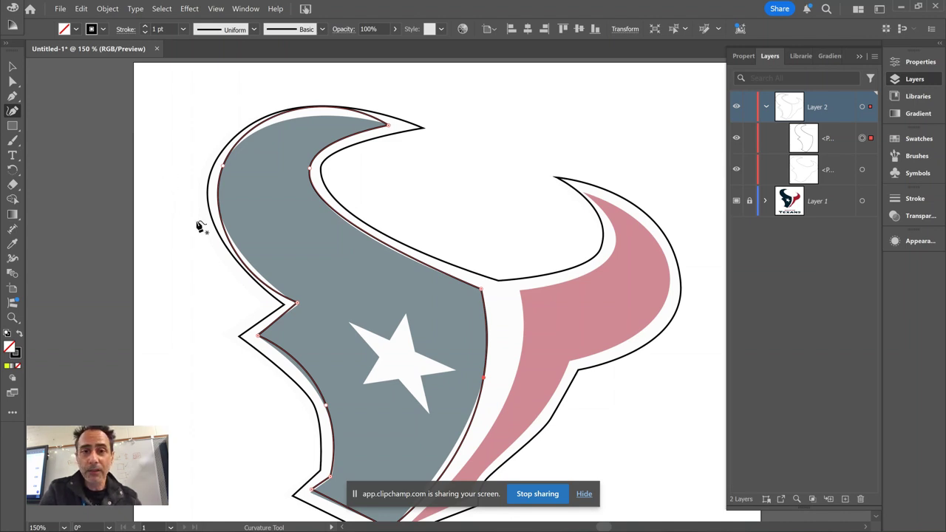
Adjust the handles of the left horn's tip and outer anchor so the inner path follows the horn's upper curve.
click(13, 81)
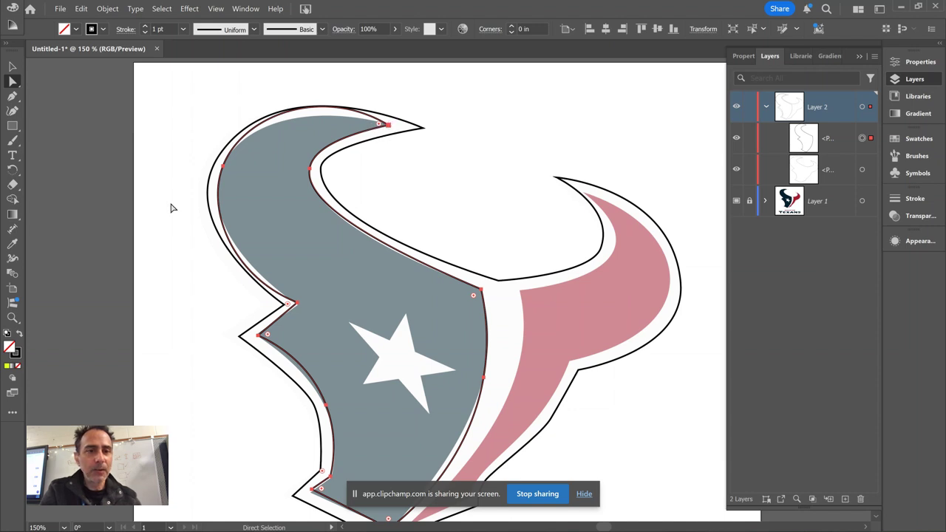
click(223, 167)
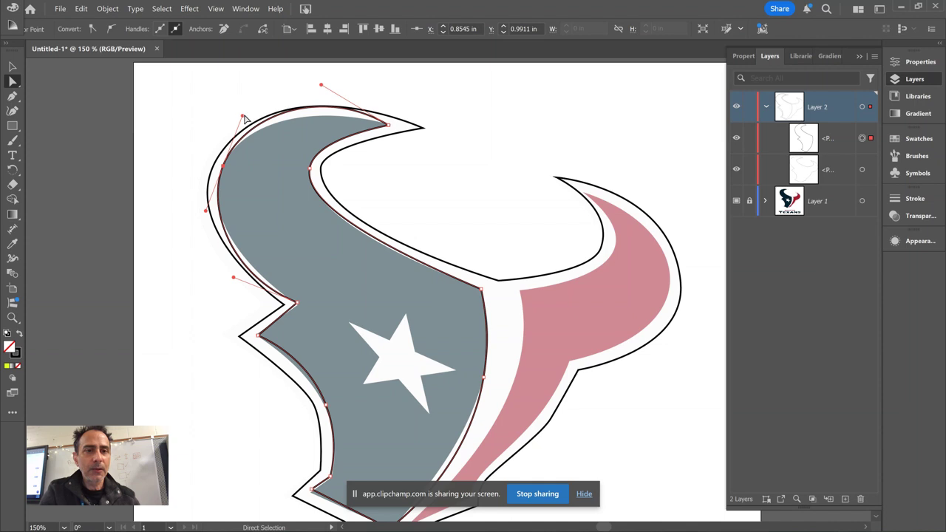
drag(243, 116, 239, 132)
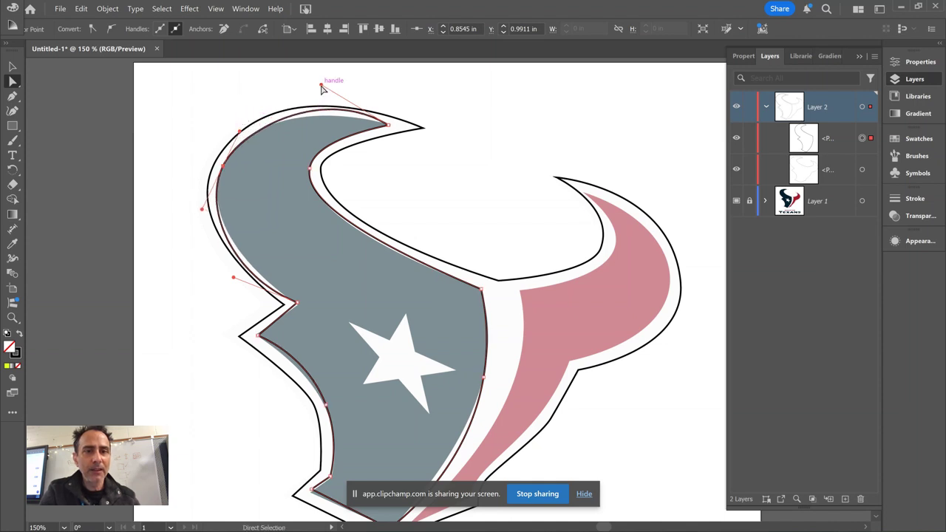
drag(322, 86, 329, 102)
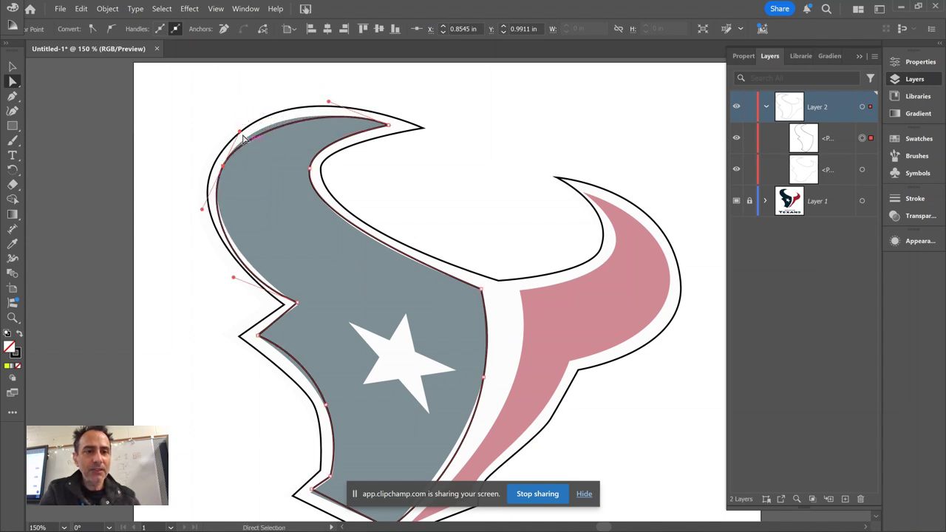
drag(243, 135, 243, 124)
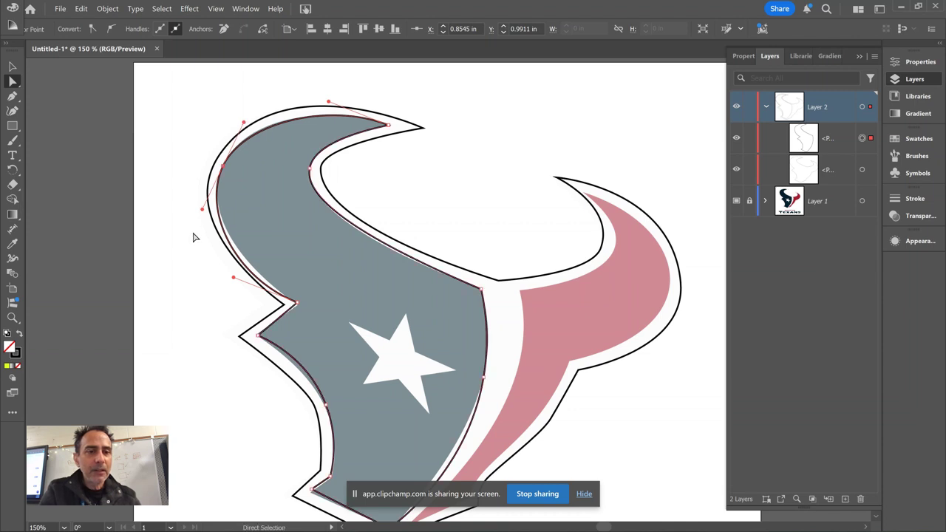
drag(201, 212, 205, 200)
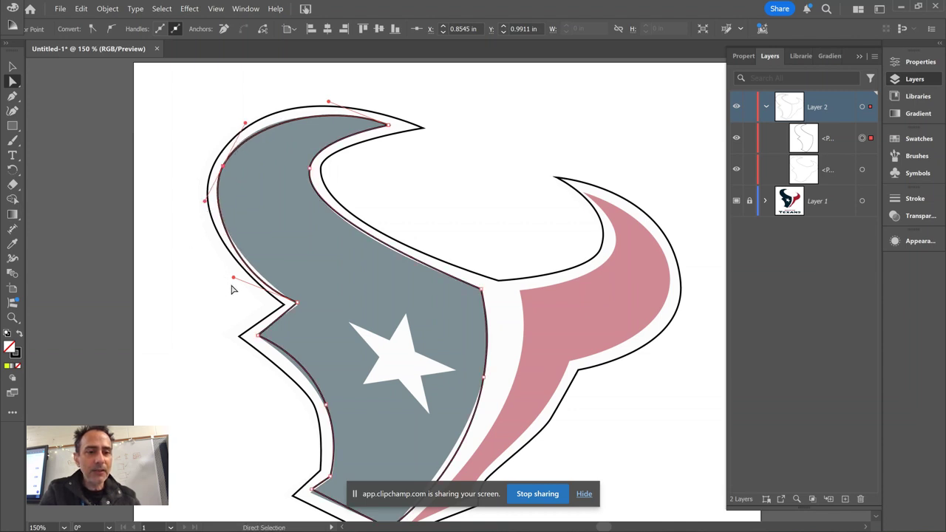
Shorten the notch anchor's upper handle and extend the outer anchor's lower handle to fit the horn's lower outer curve.
drag(234, 281, 249, 278)
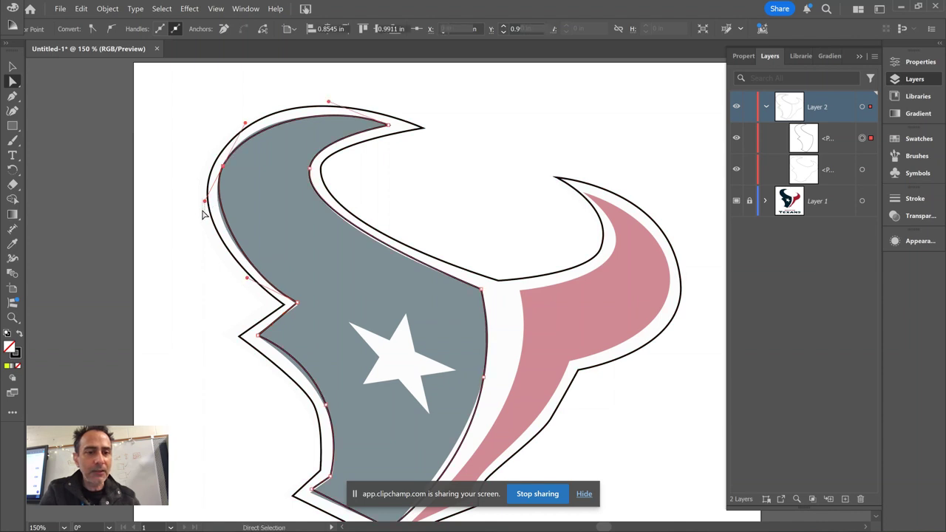
click(205, 211)
click(223, 167)
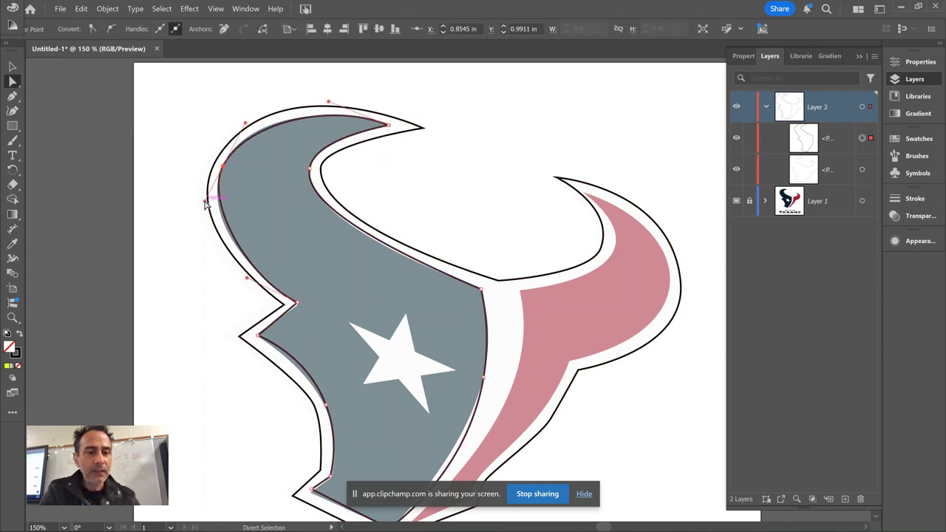
drag(205, 201, 200, 206)
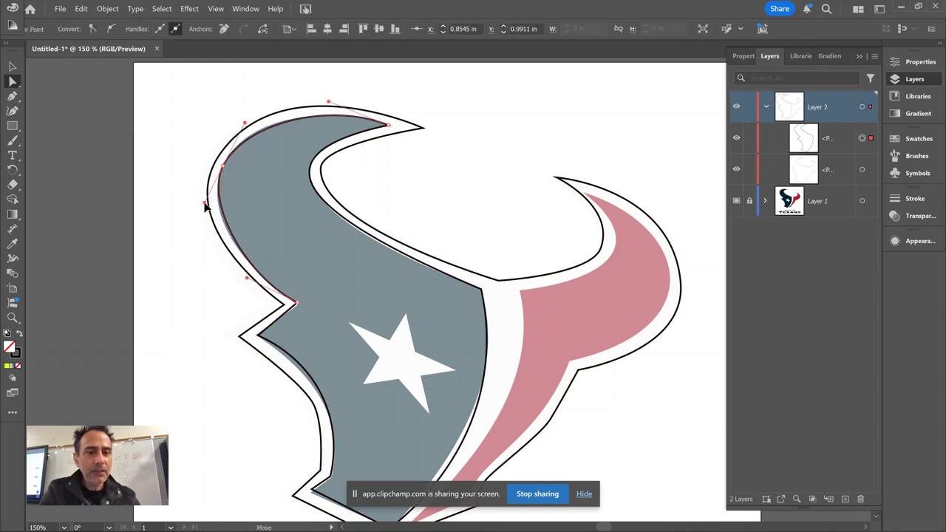
Move the notch anchor onto the template corner and adjust the upper handle of the left edge's middle anchor.
click(296, 303)
drag(301, 305, 301, 305)
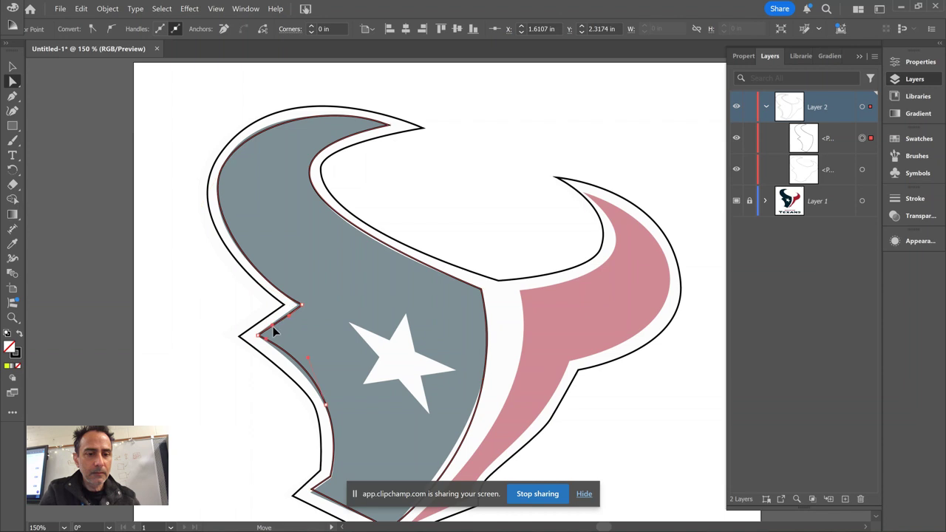
click(272, 326)
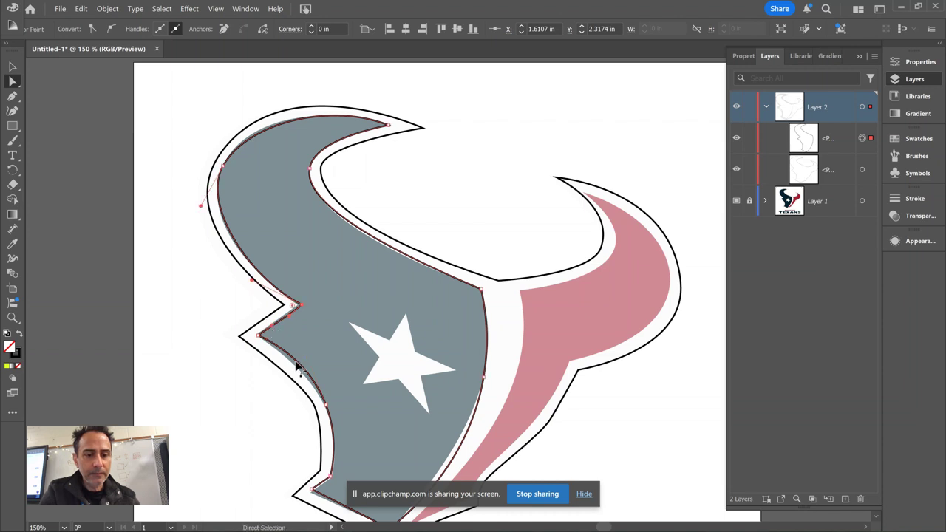
click(326, 405)
drag(307, 358, 305, 365)
Reposition the blue shape's lower-left corner anchor and adjust the lower handle of the inner edge's middle anchor.
scroll(347, 404, down, 5)
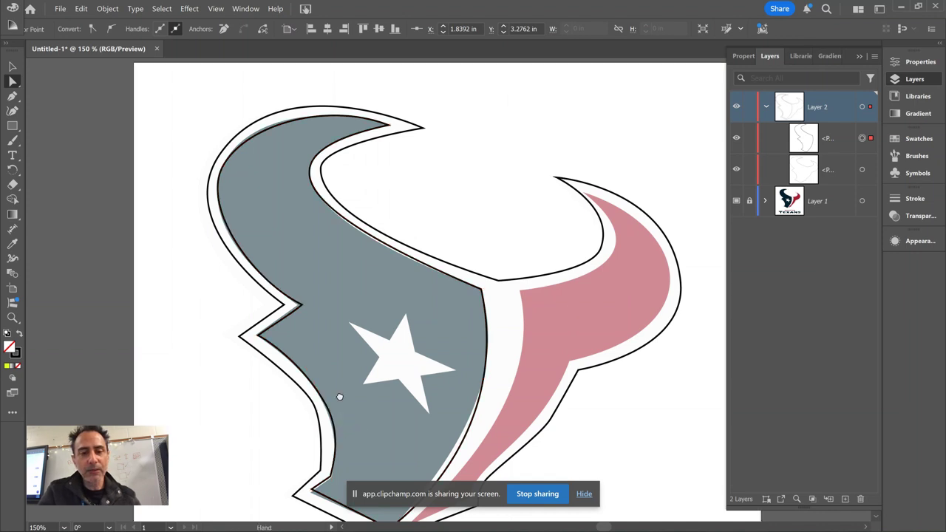
drag(306, 332, 310, 330)
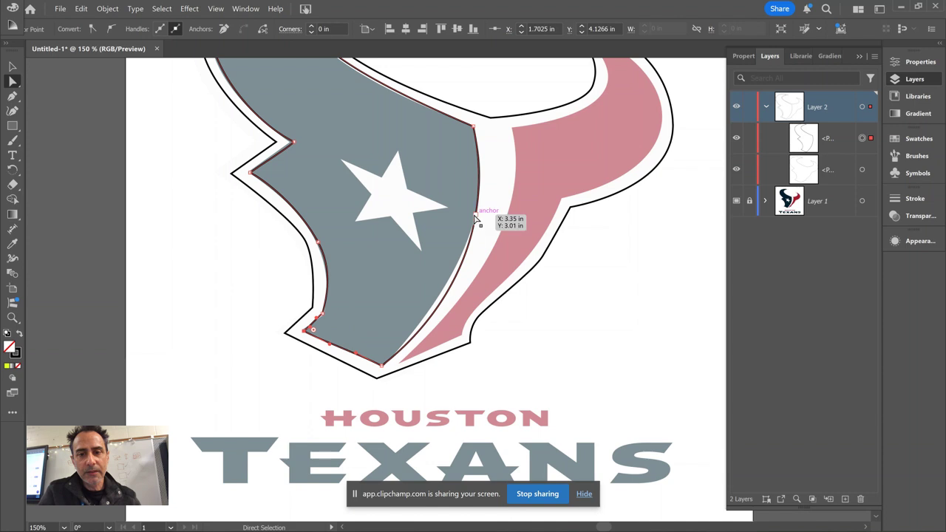
drag(475, 214, 461, 278)
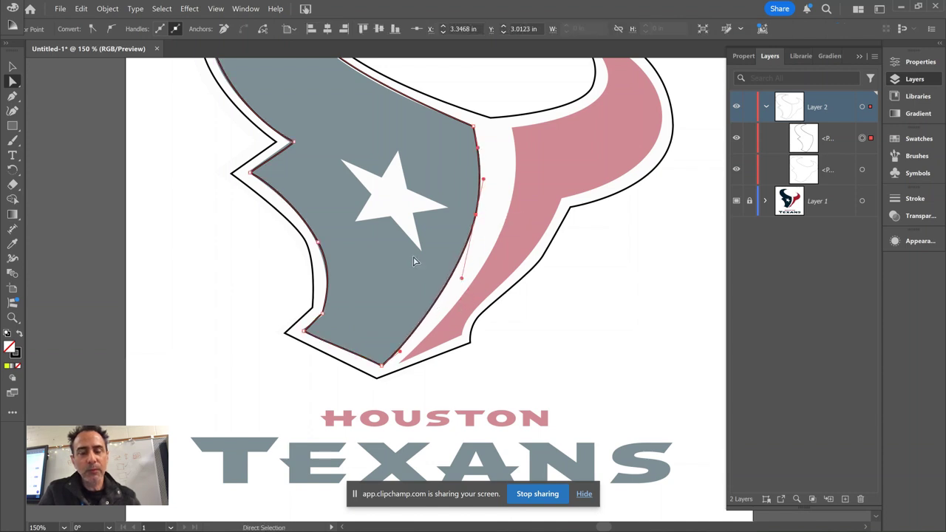
Fill the traced left shape with blue 454596.
scroll(222, 228, up, 3)
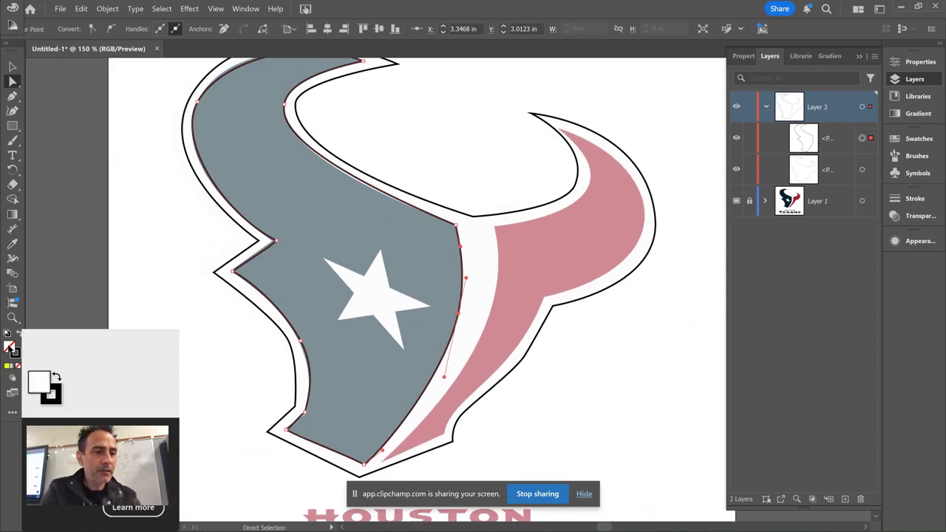
double_click(10, 347)
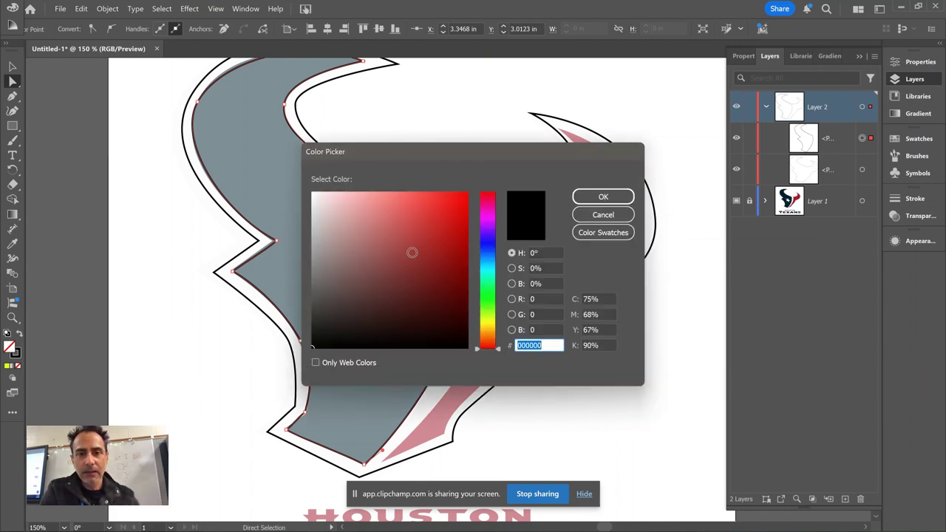
drag(418, 156, 690, 167)
click(757, 252)
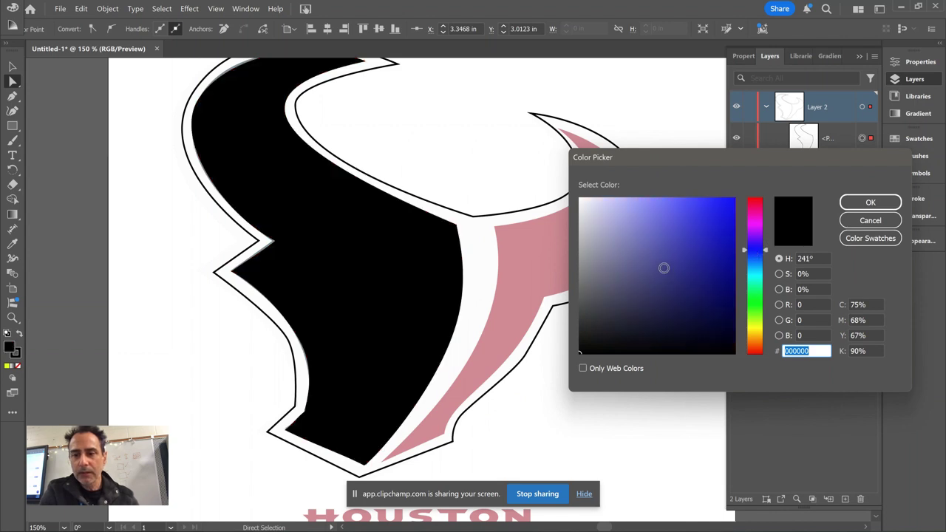
click(663, 265)
click(659, 261)
click(662, 261)
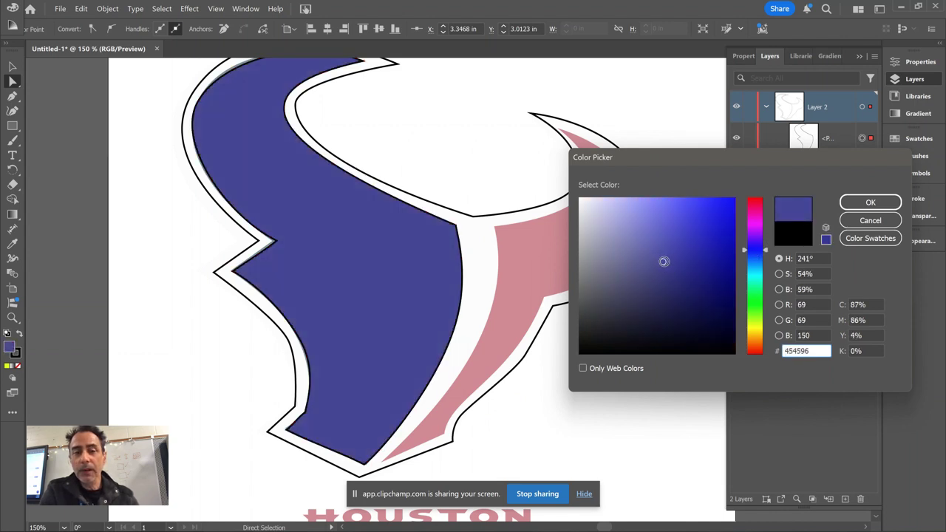
click(872, 203)
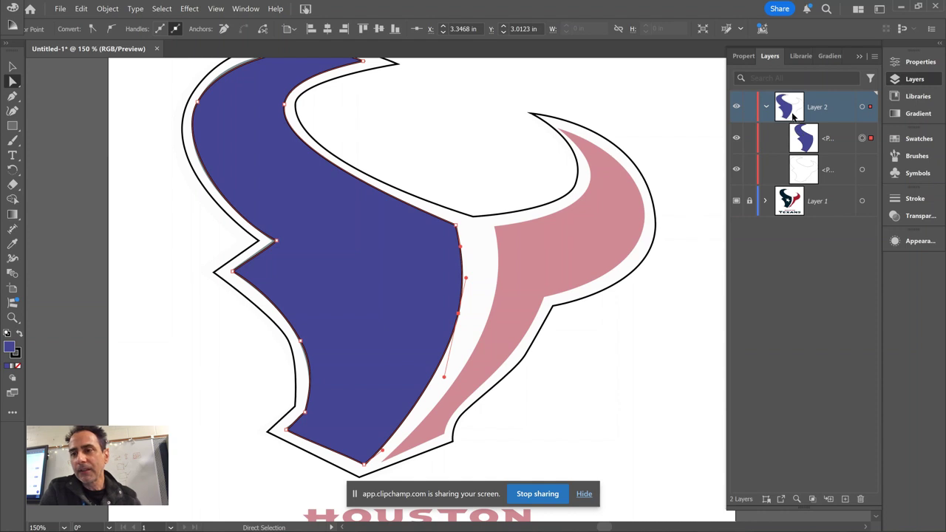
Toggle the visibility of the blue path in Layer 2 to compare it with the template, leaving both paths visible.
click(735, 140)
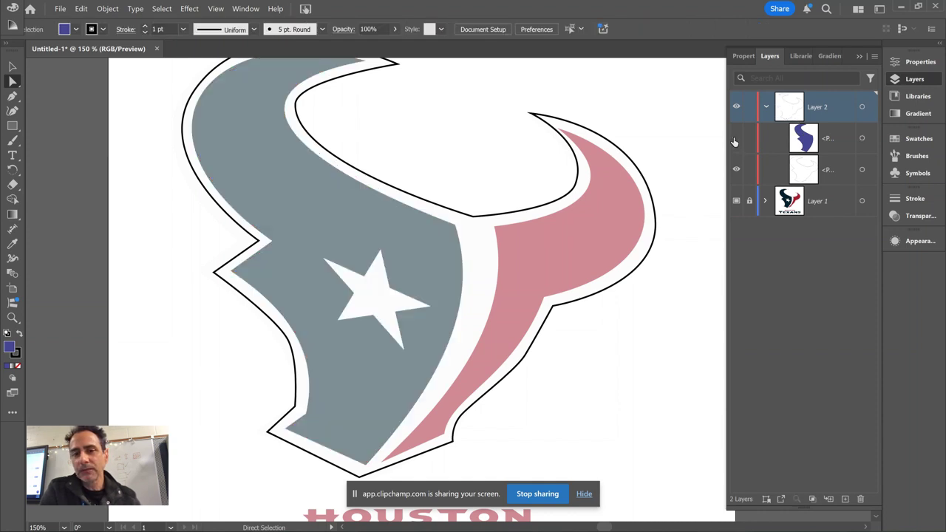
click(735, 140)
click(735, 140)
click(735, 140)
click(735, 139)
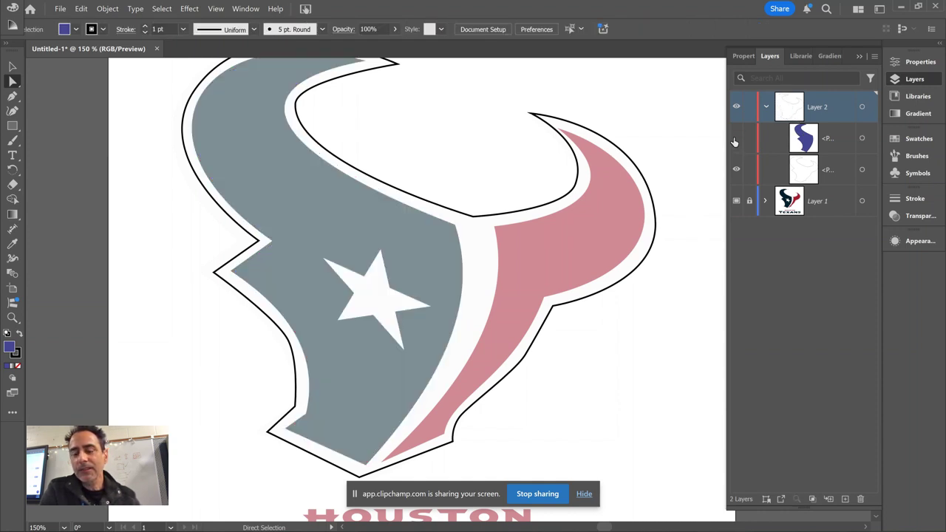
click(735, 171)
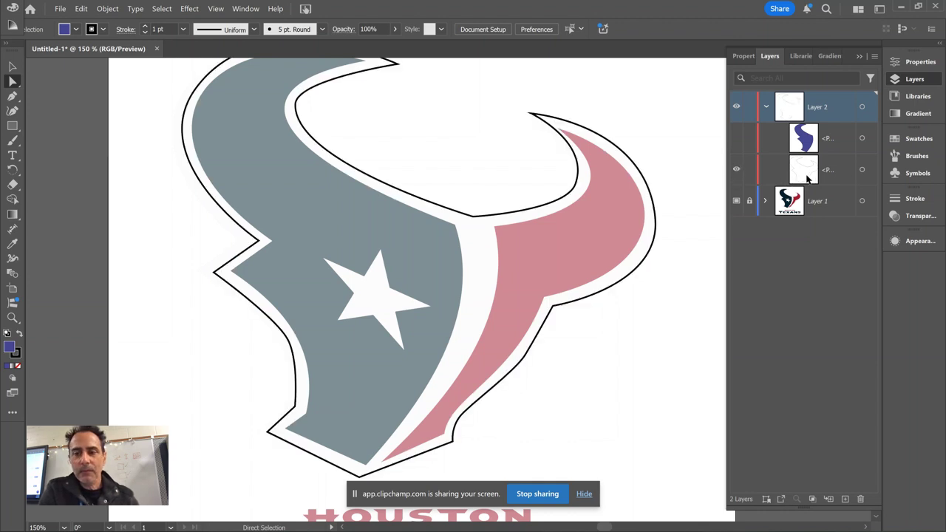
click(735, 140)
click(735, 141)
click(735, 140)
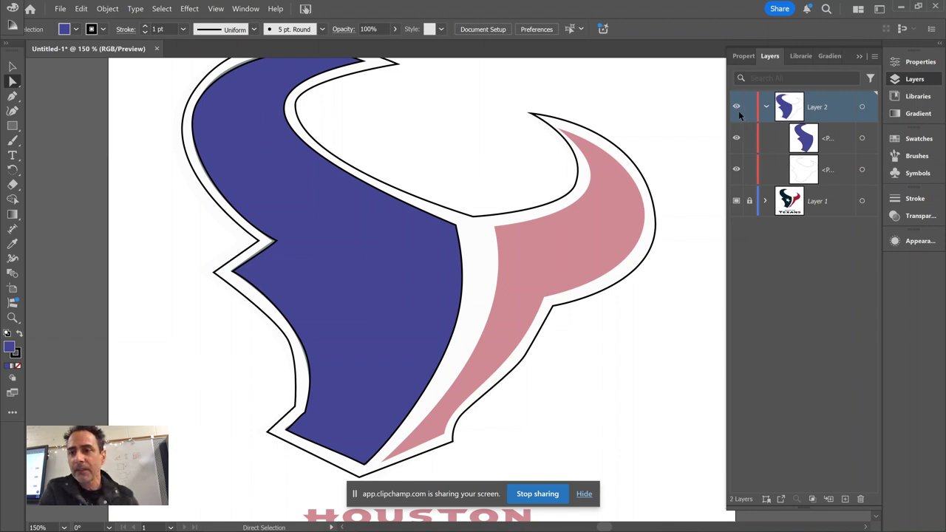
Remove the blue fill from the traced left shape.
click(347, 216)
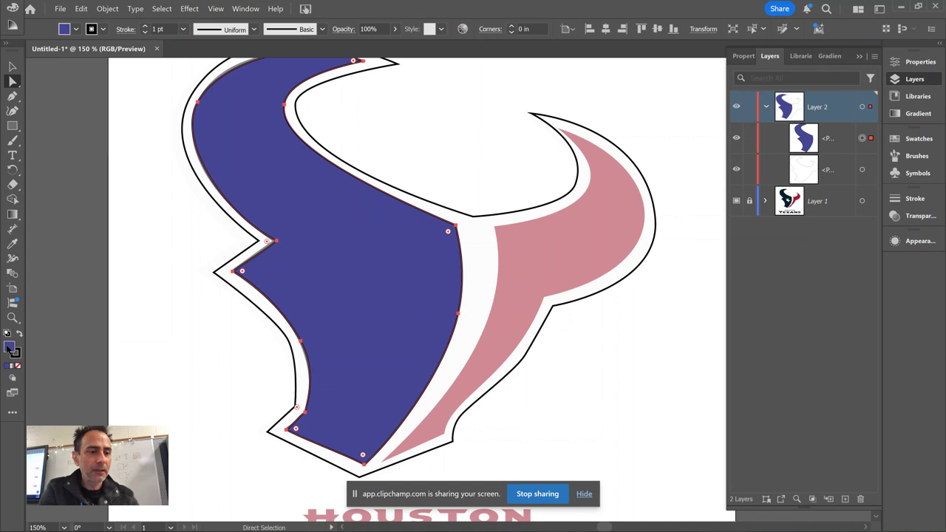
click(17, 367)
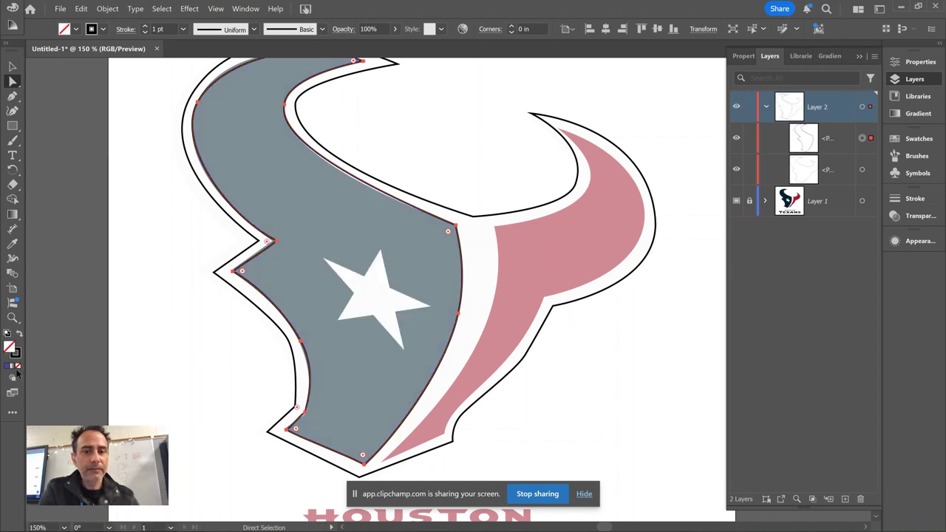
Trace the five-pointed star inside the left shape as a closed straight-sided path with the Pen tool.
click(13, 96)
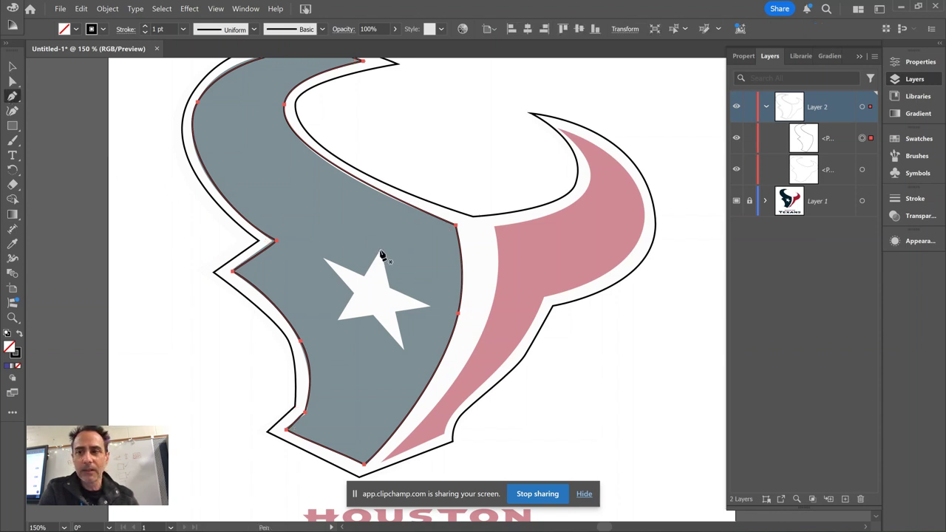
click(380, 253)
click(365, 276)
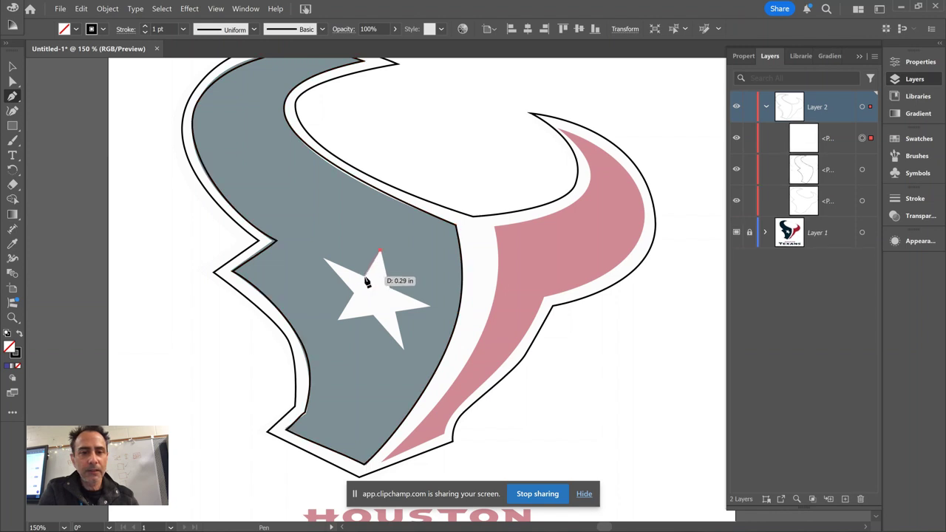
click(323, 258)
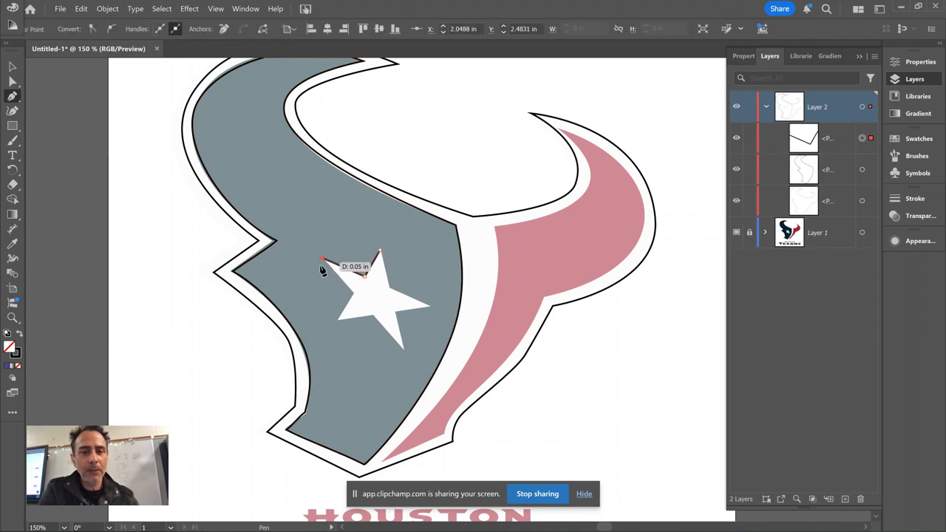
click(353, 292)
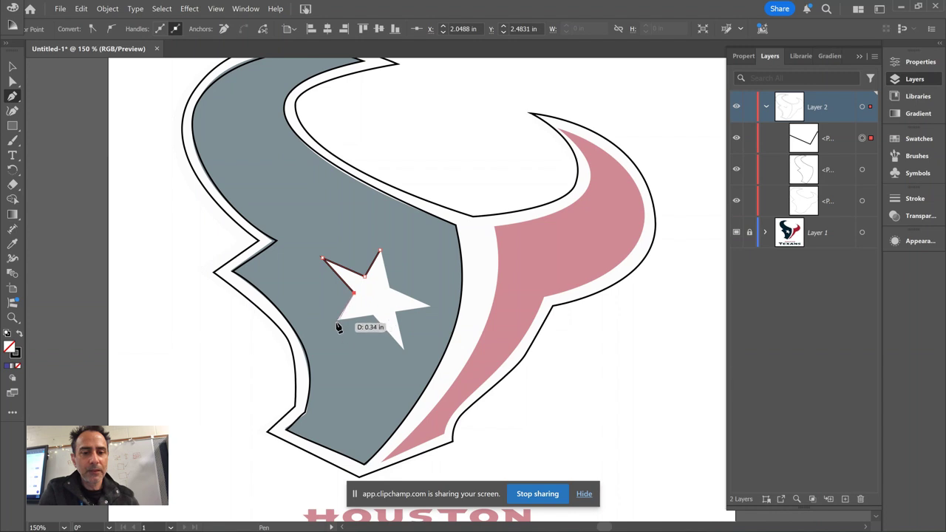
click(338, 320)
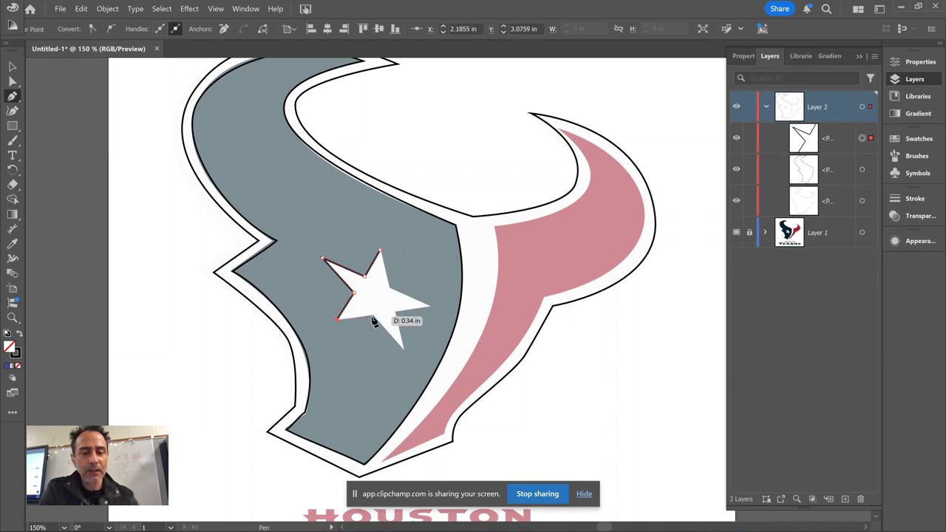
click(371, 317)
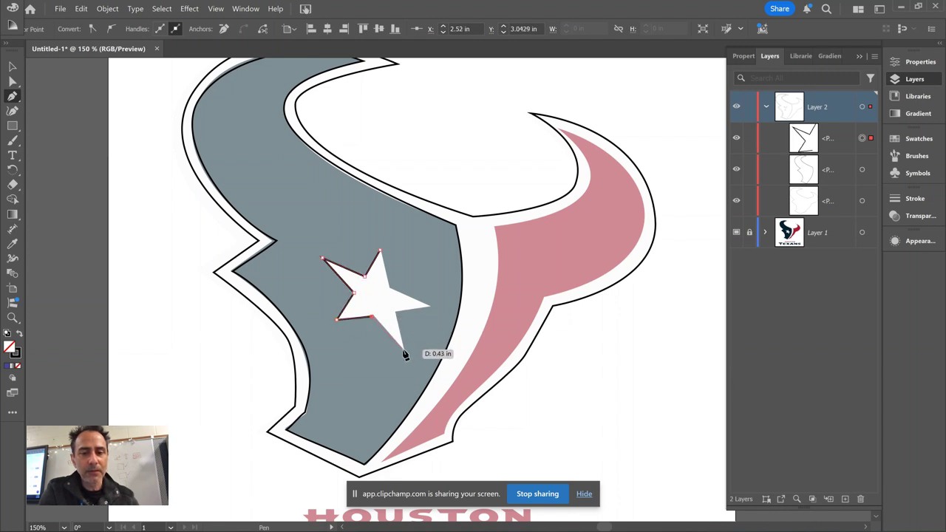
click(402, 348)
click(396, 313)
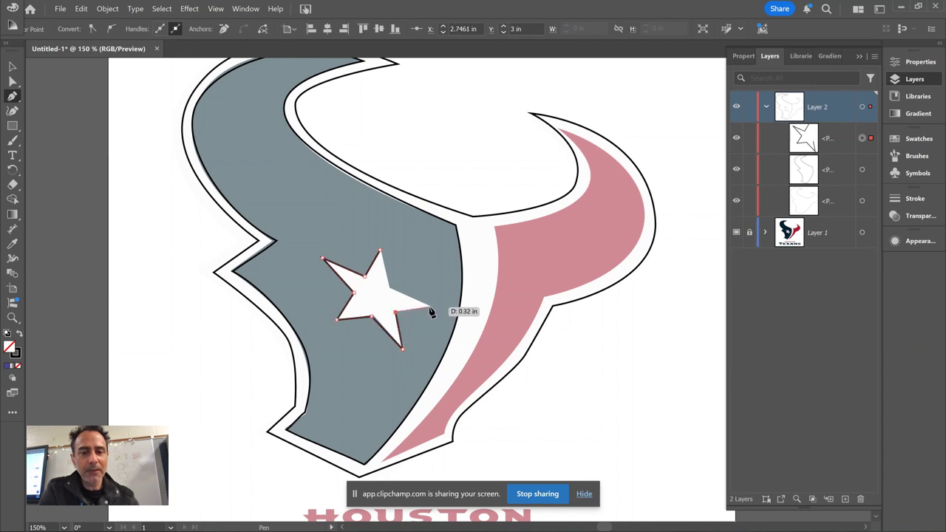
click(429, 306)
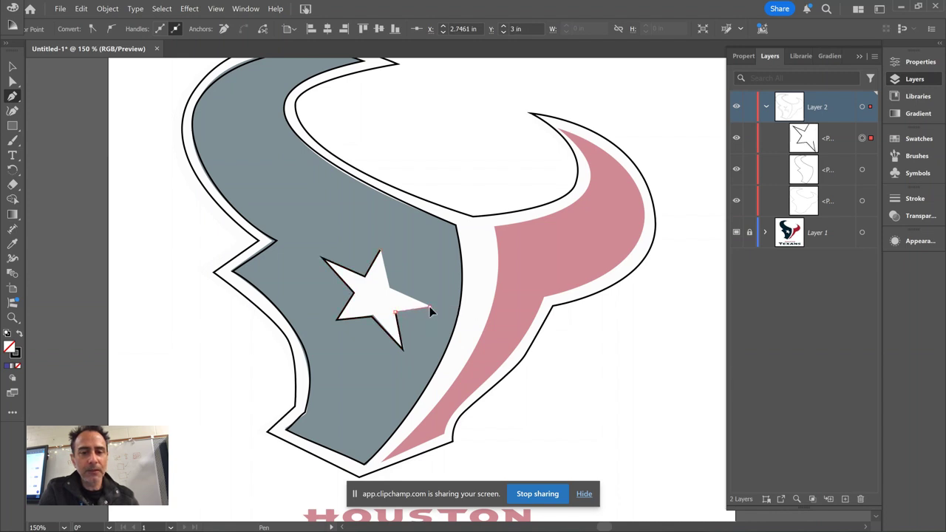
click(390, 288)
click(379, 252)
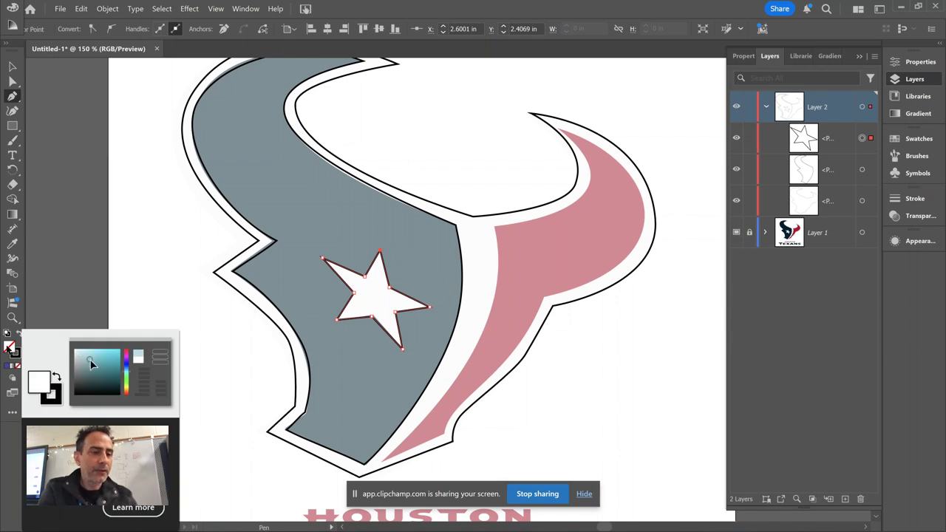
Fill the traced star with white FFFFFF.
double_click(15, 353)
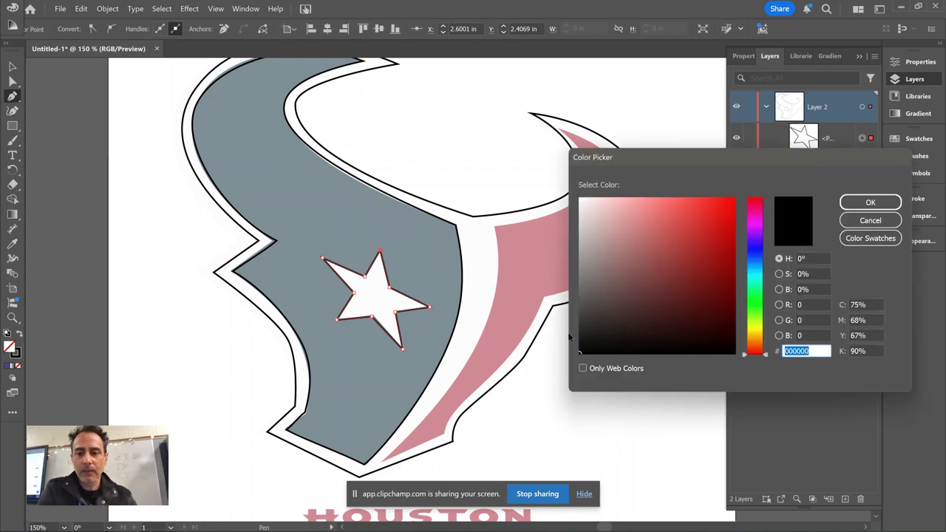
drag(580, 352, 567, 173)
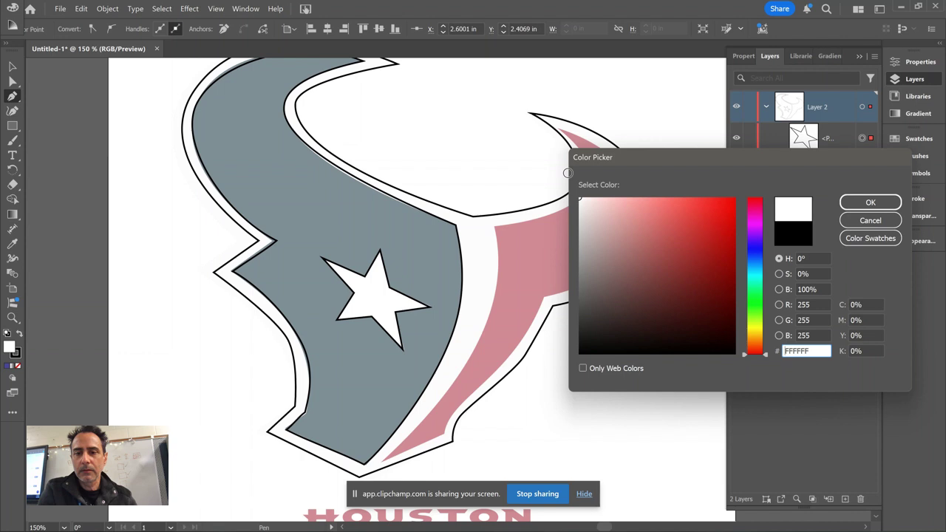
click(870, 202)
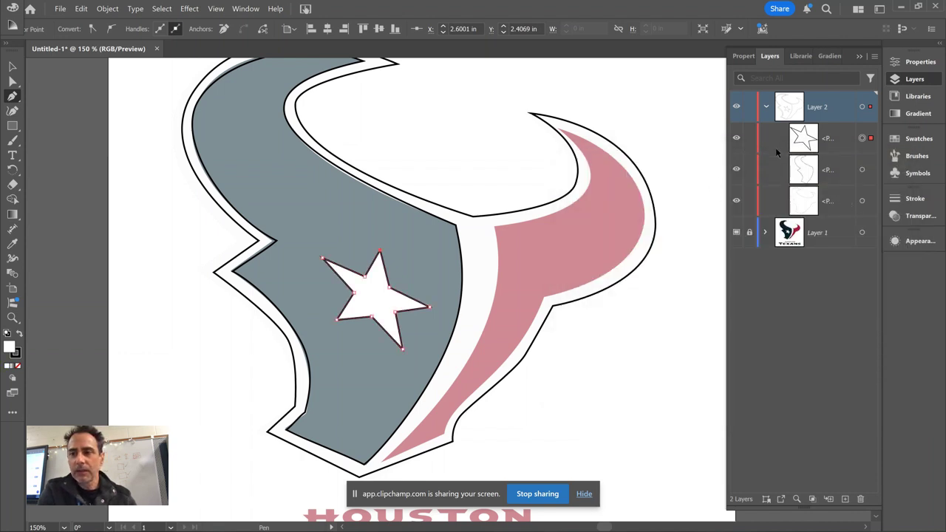
click(797, 171)
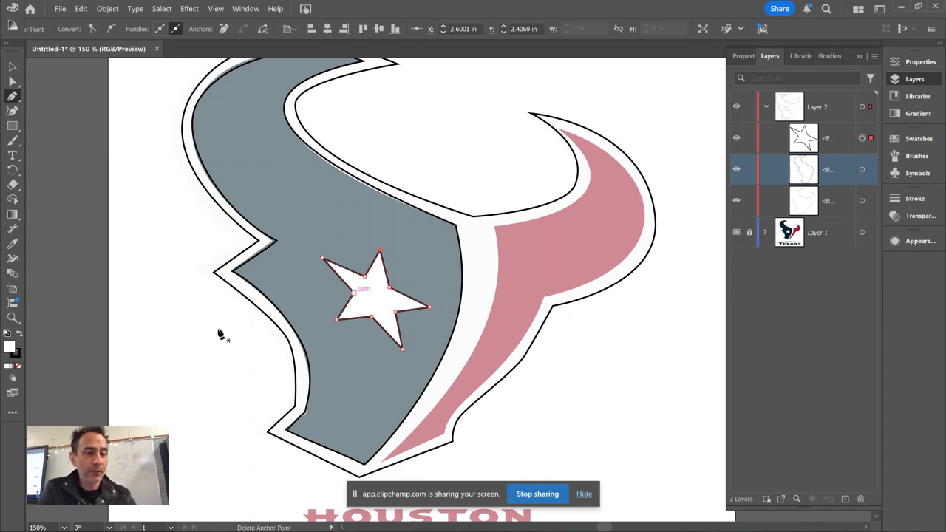
click(12, 244)
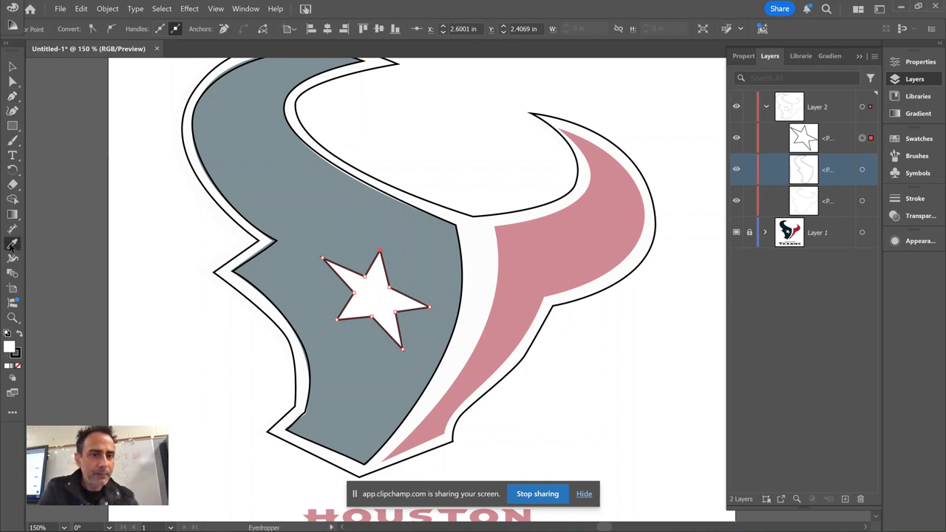
click(285, 205)
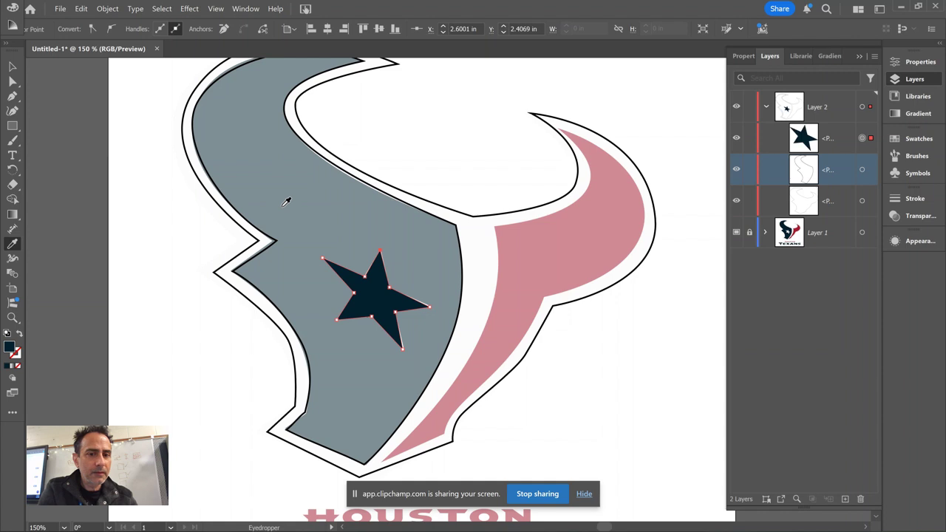
click(211, 204)
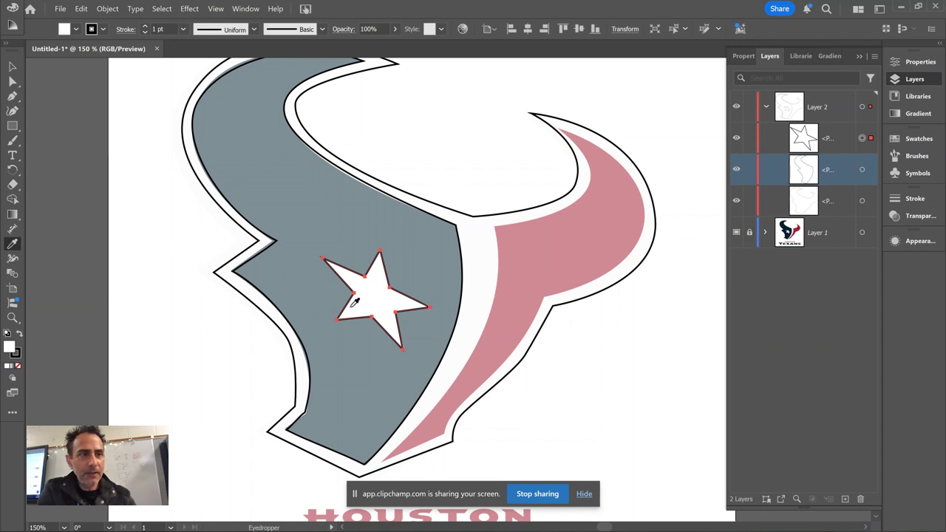
click(12, 66)
click(120, 193)
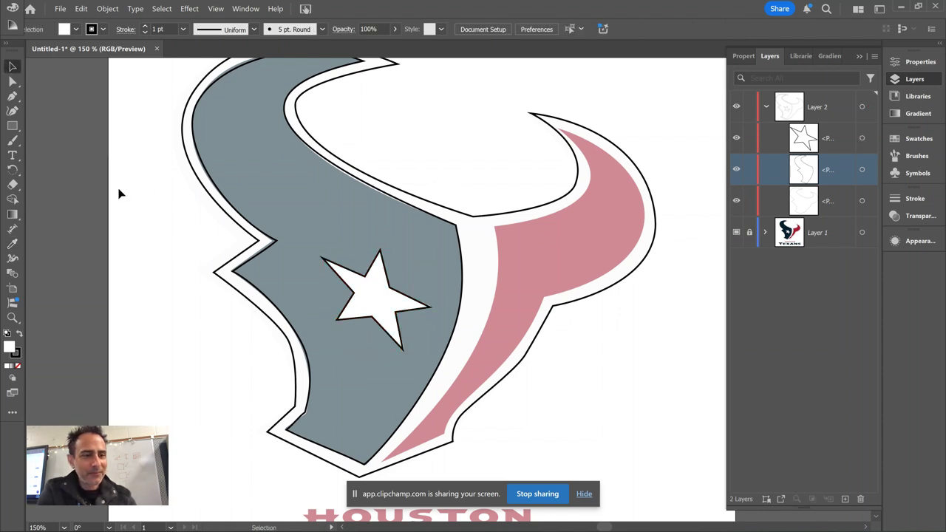
click(12, 244)
click(277, 194)
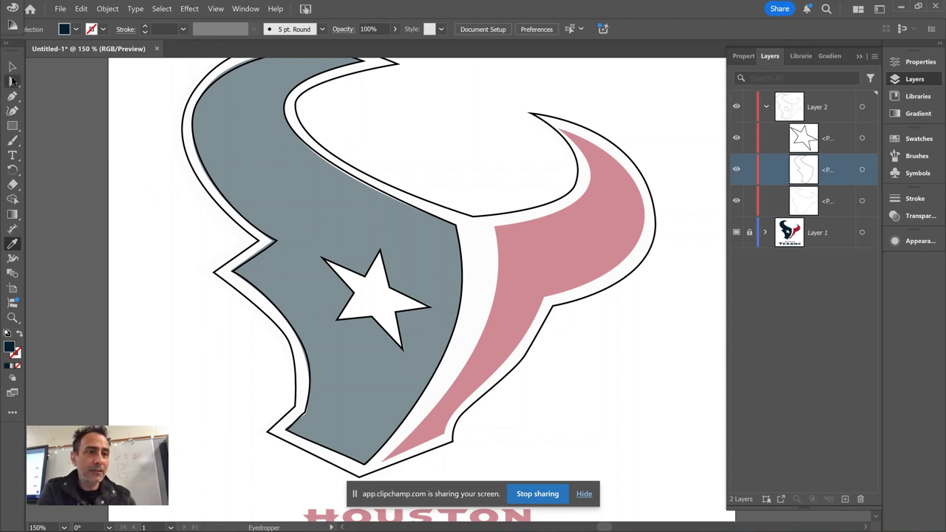
Fill the traced left shape with the template's dark navy using the Eyedropper, and deselect it.
click(12, 66)
click(213, 181)
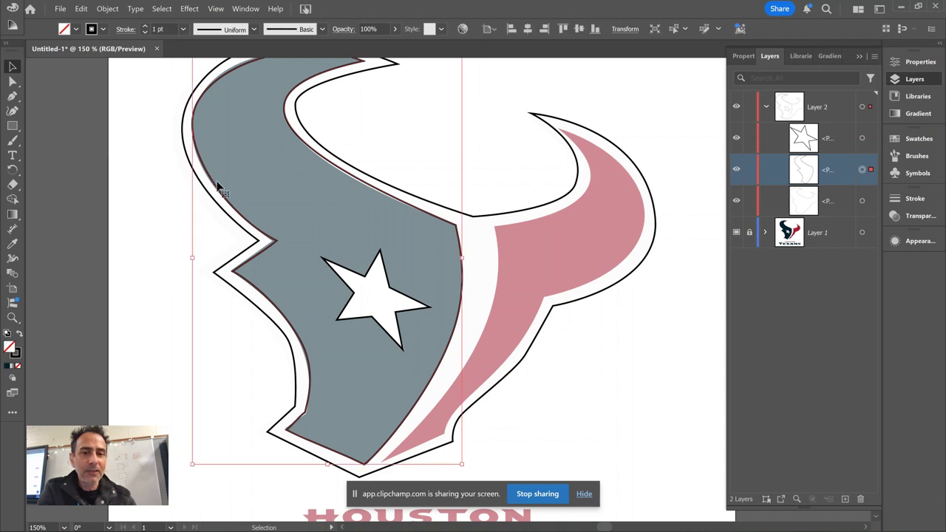
click(12, 245)
click(306, 224)
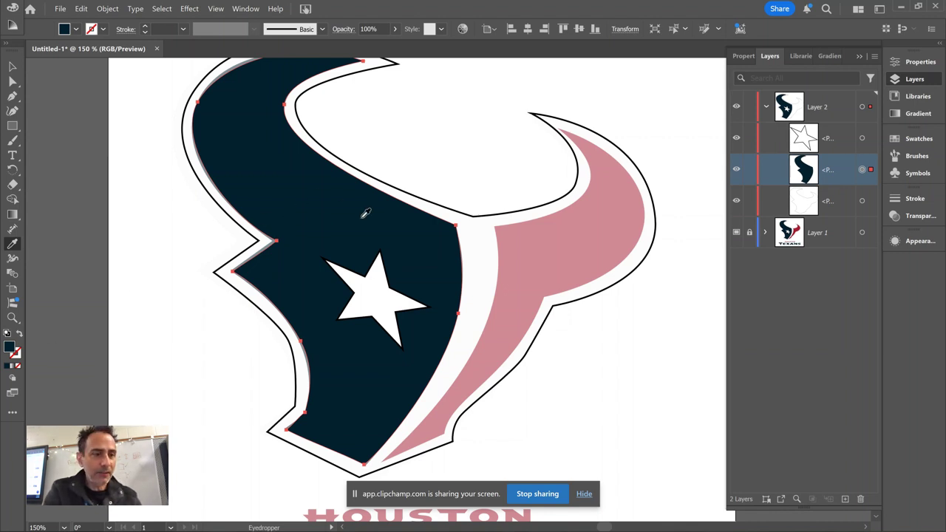
click(13, 68)
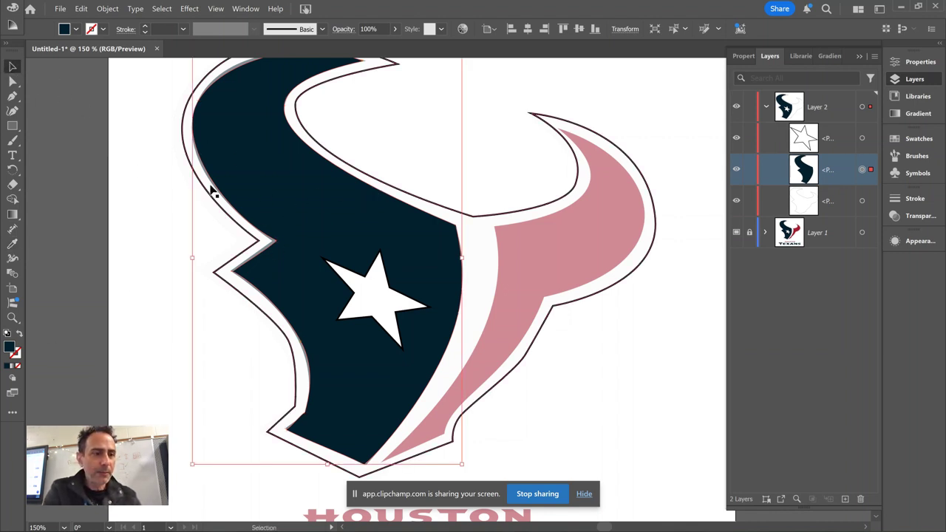
click(15, 353)
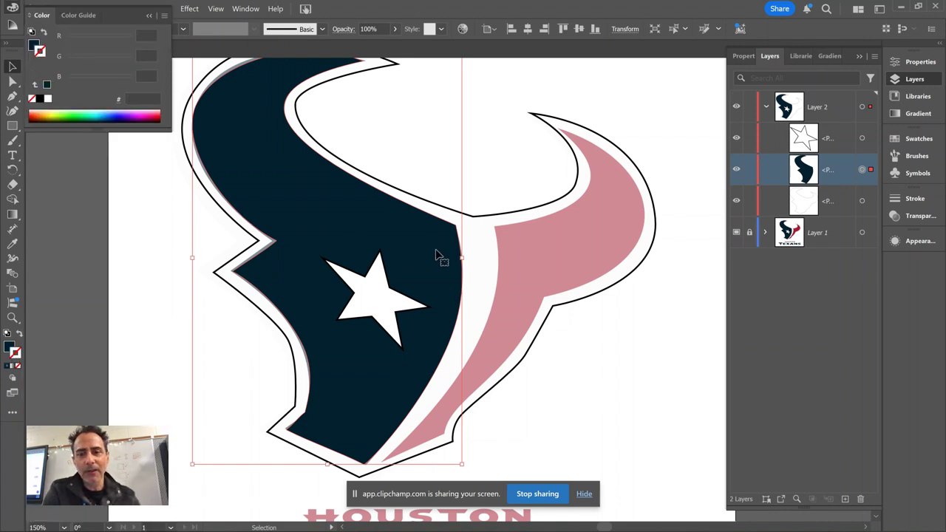
click(528, 240)
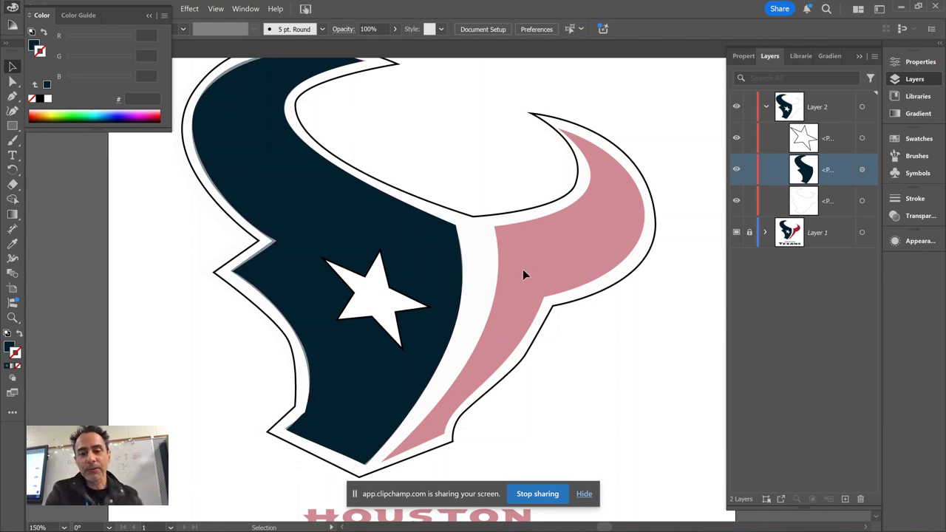
drag(331, 359, 331, 141)
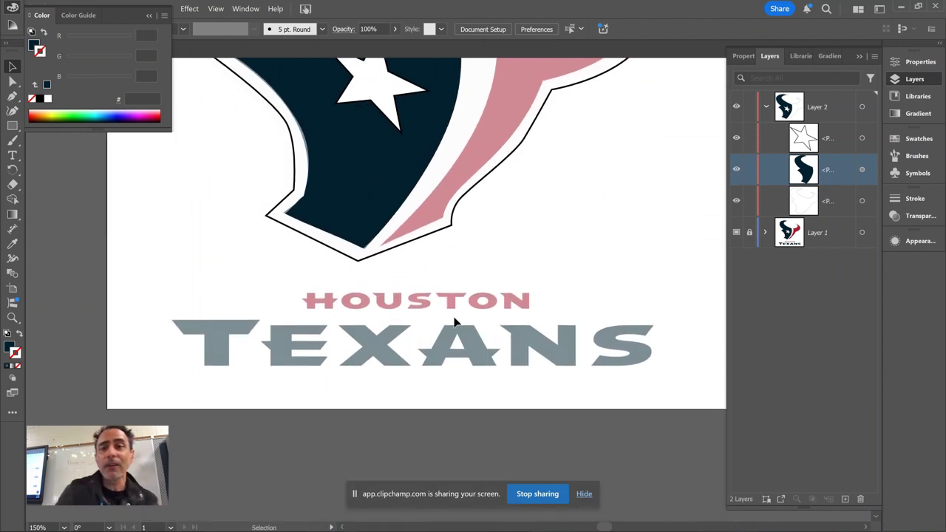